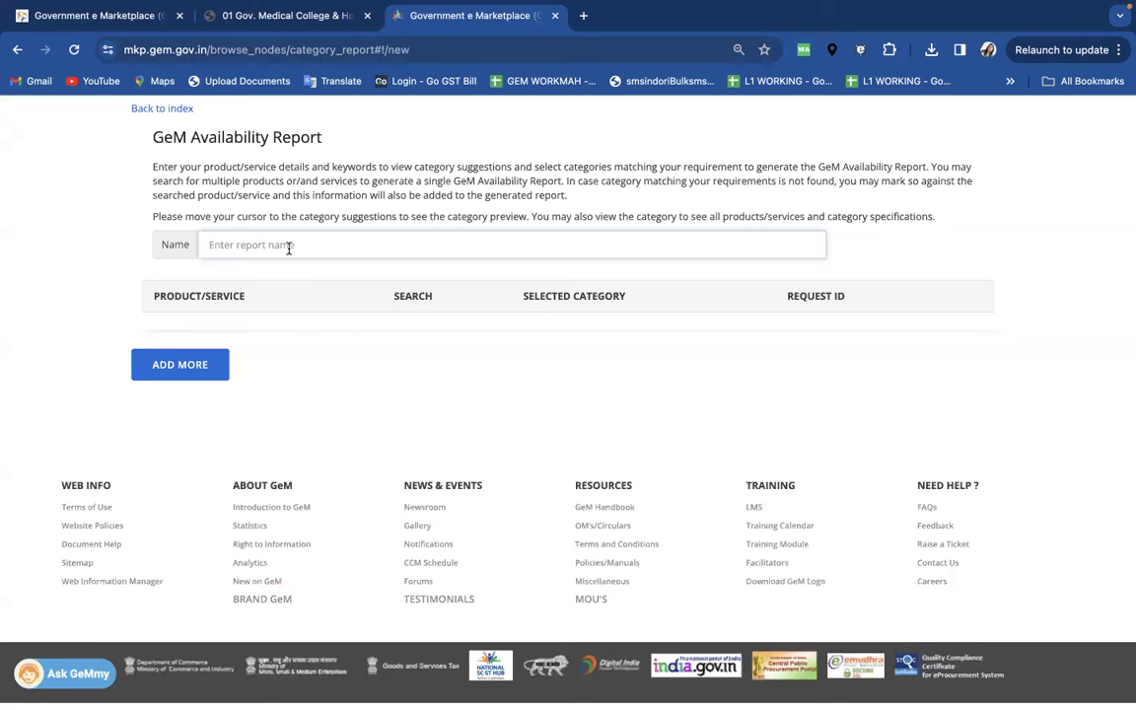
Step: Name the availability report AC and add the product "split ac", certifying that none of the suggested categories matches
text(AC)
click(177, 365)
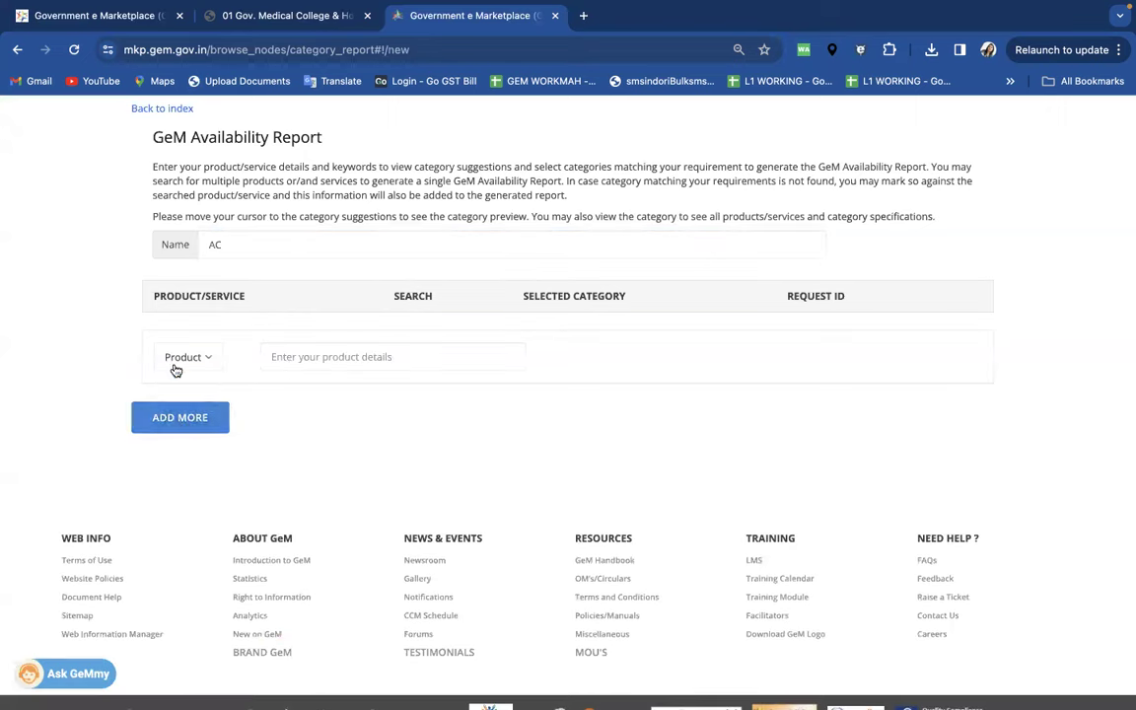
click(298, 363)
text(split ac)
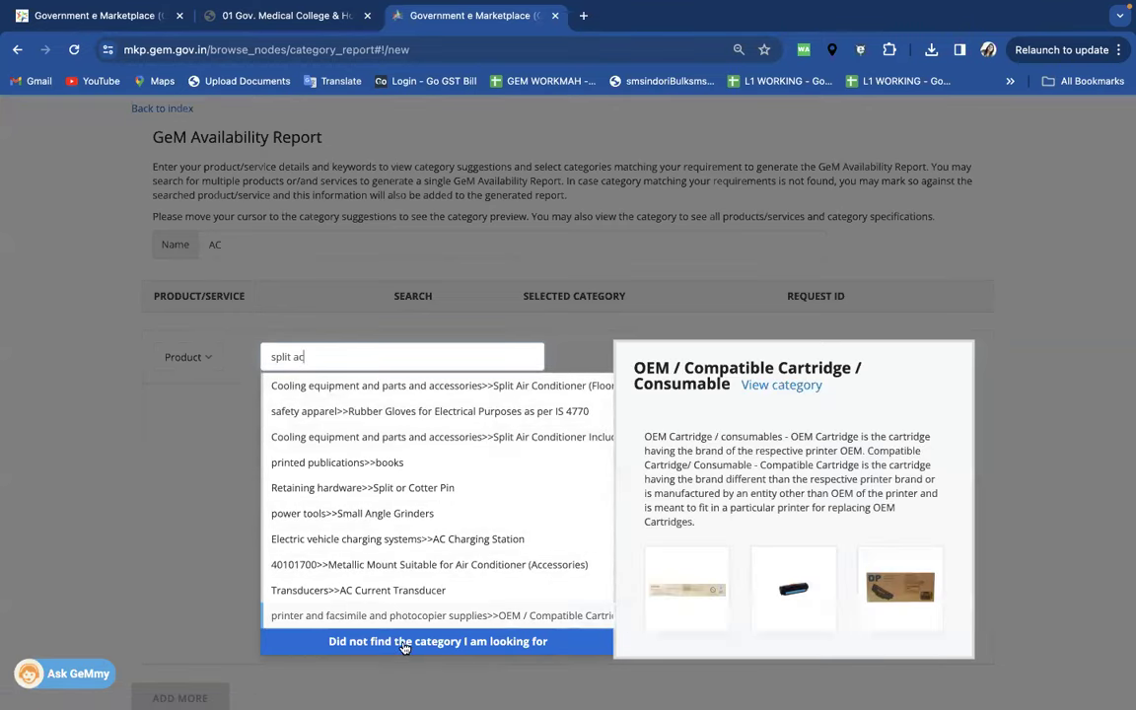
click(403, 643)
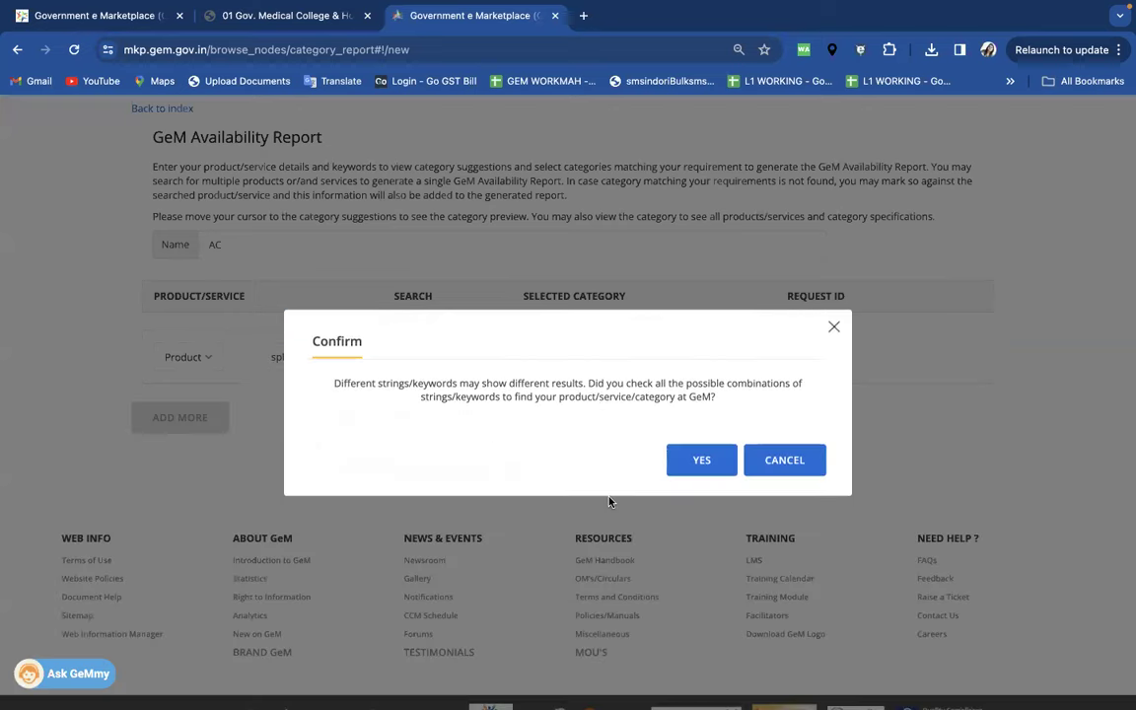
click(730, 459)
click(663, 586)
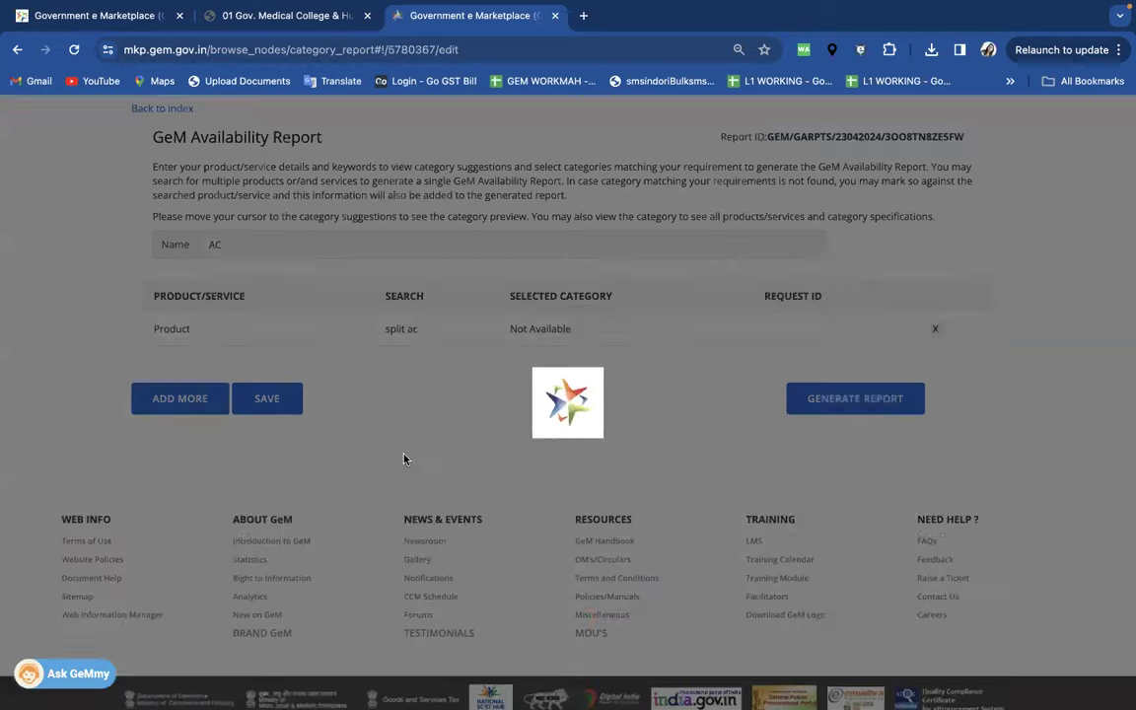
drag(422, 331, 384, 330)
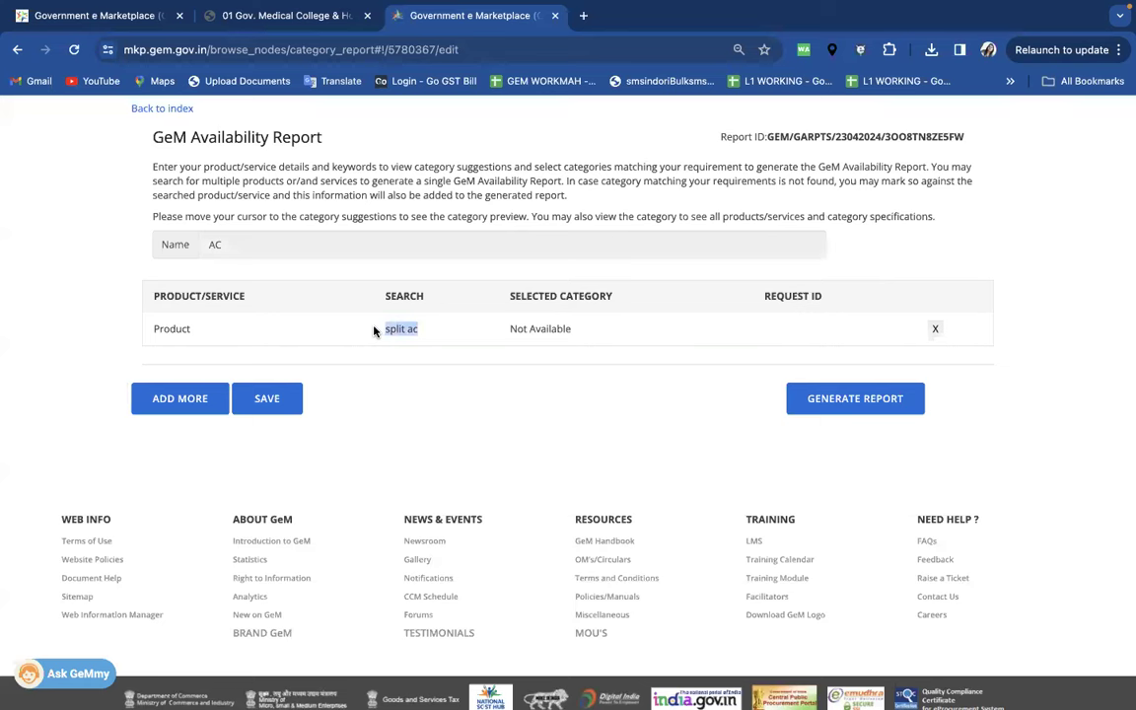
Step: Add a second product "LAPTOP" with its category marked as not found, and certify it as a one-time requirement
click(170, 403)
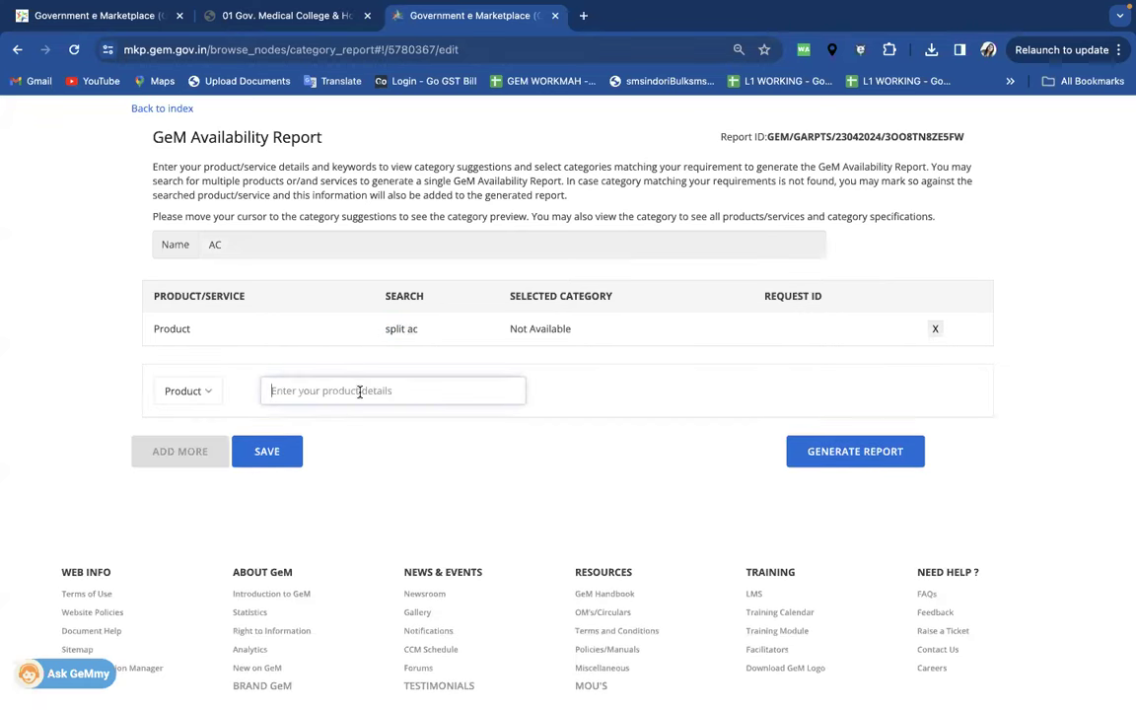
text(LAPTOP)
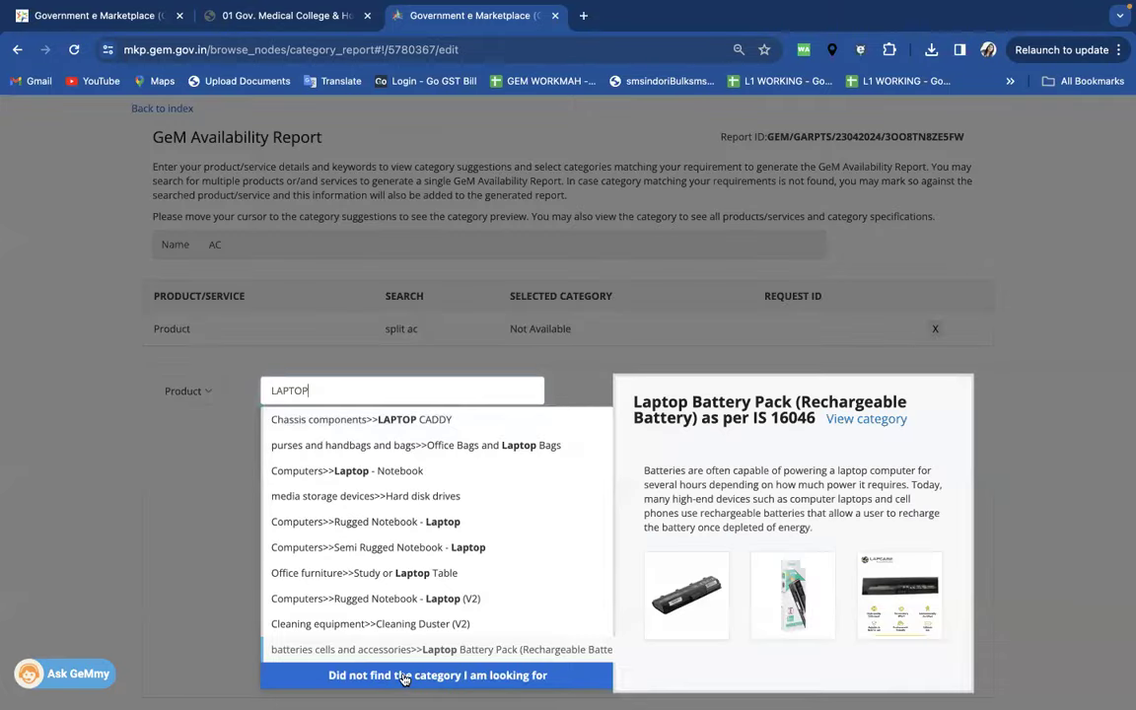
click(403, 676)
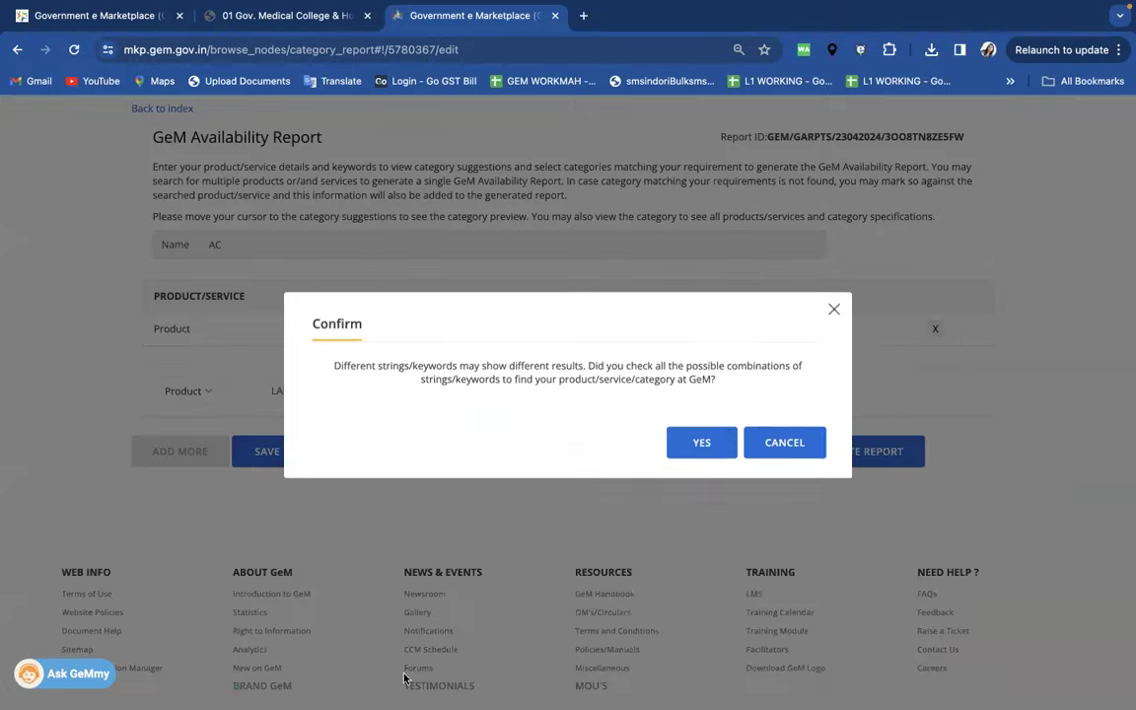
click(703, 438)
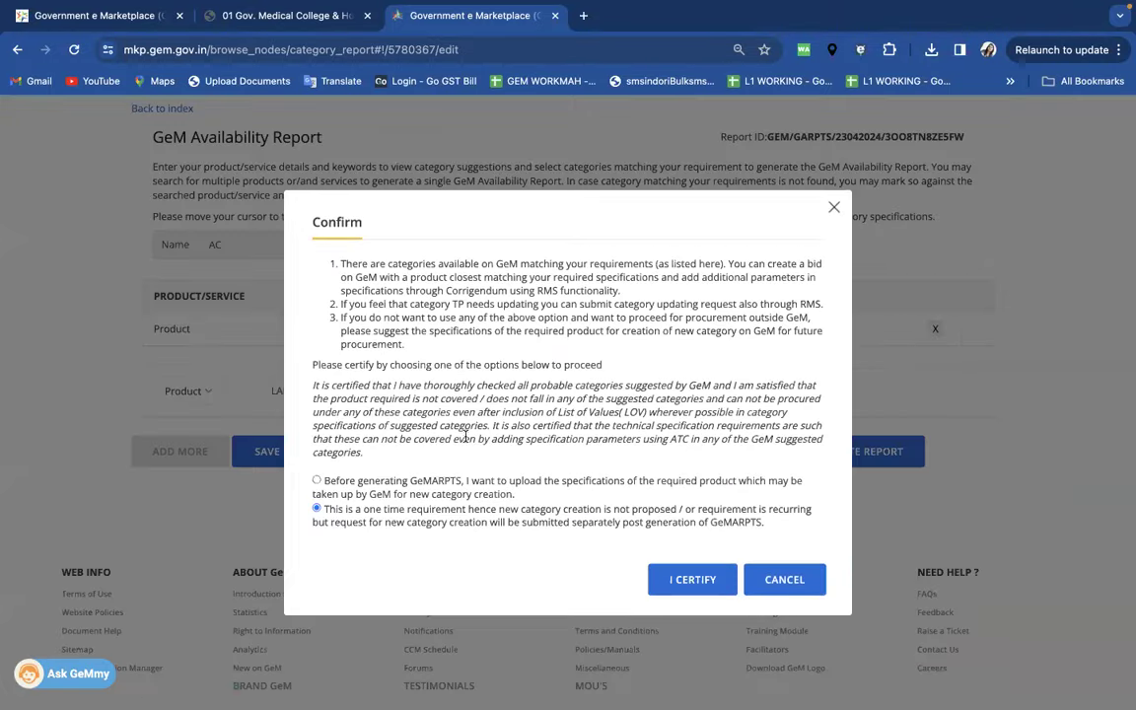
click(693, 579)
drag(379, 333, 422, 367)
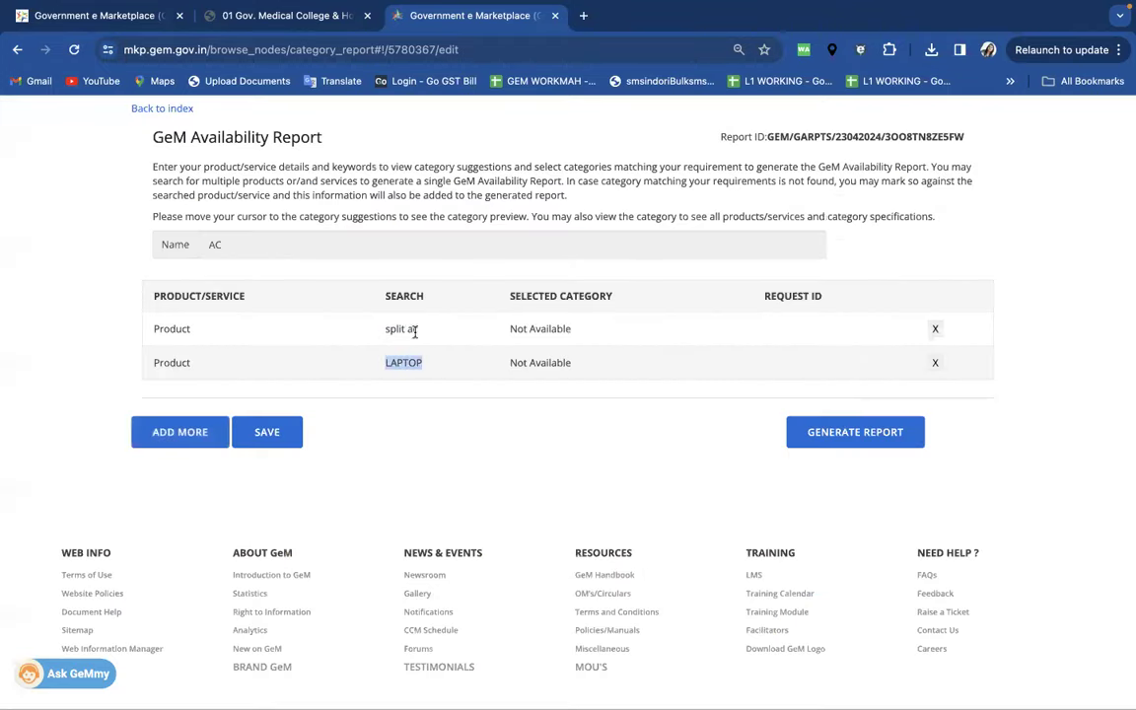
Step: Generate the availability report for the split ac and LAPTOP entries
scroll(405, 327, up, 1)
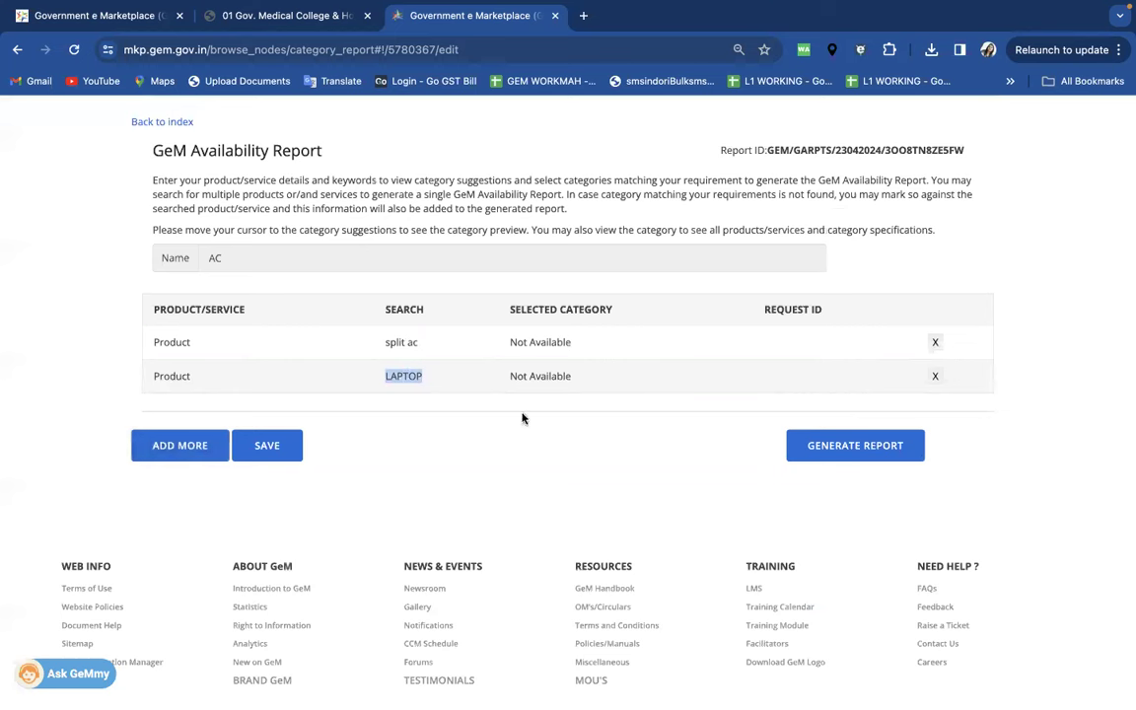
drag(384, 342, 420, 345)
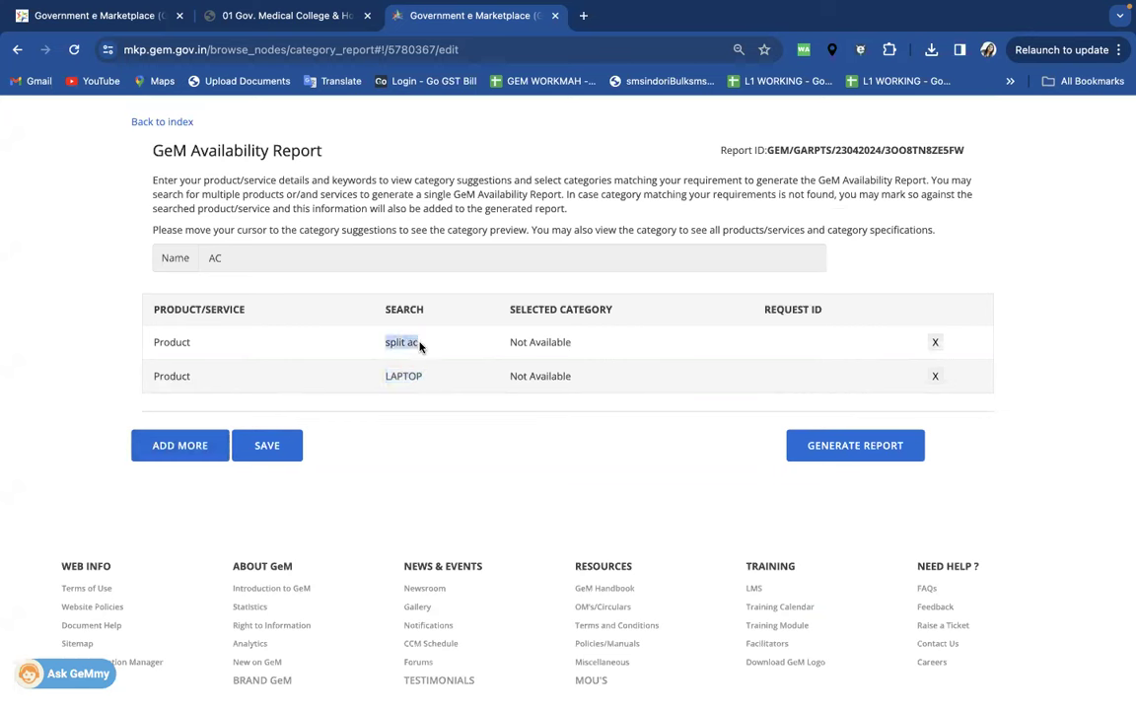
click(828, 457)
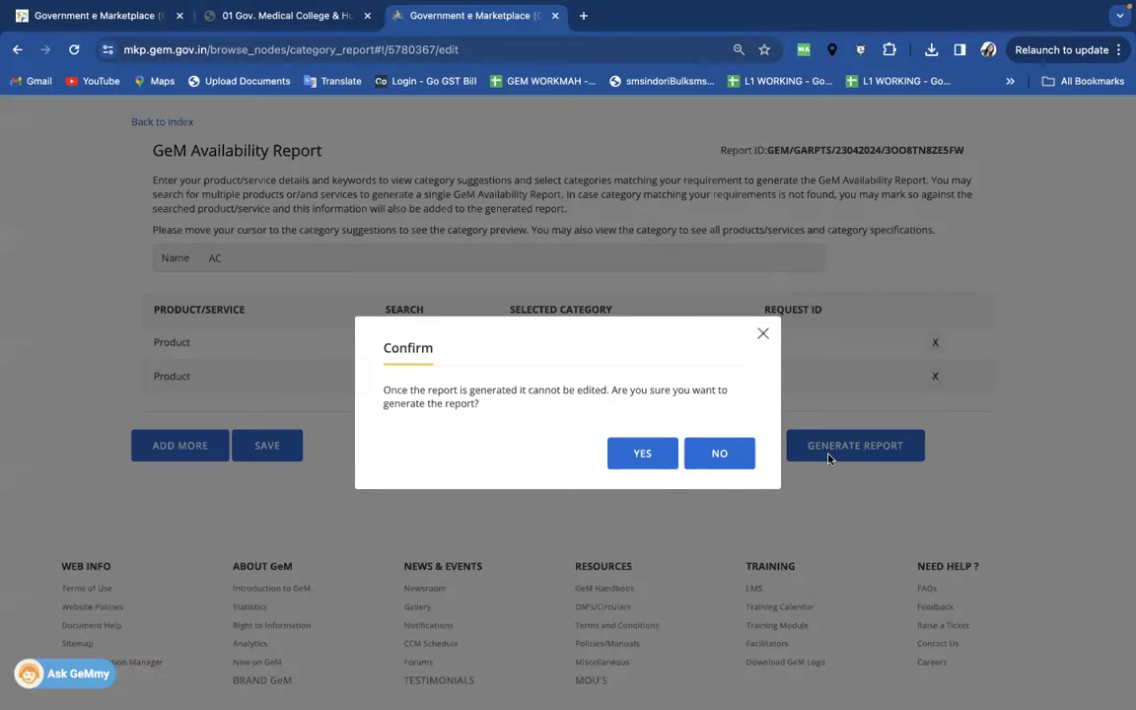
click(640, 455)
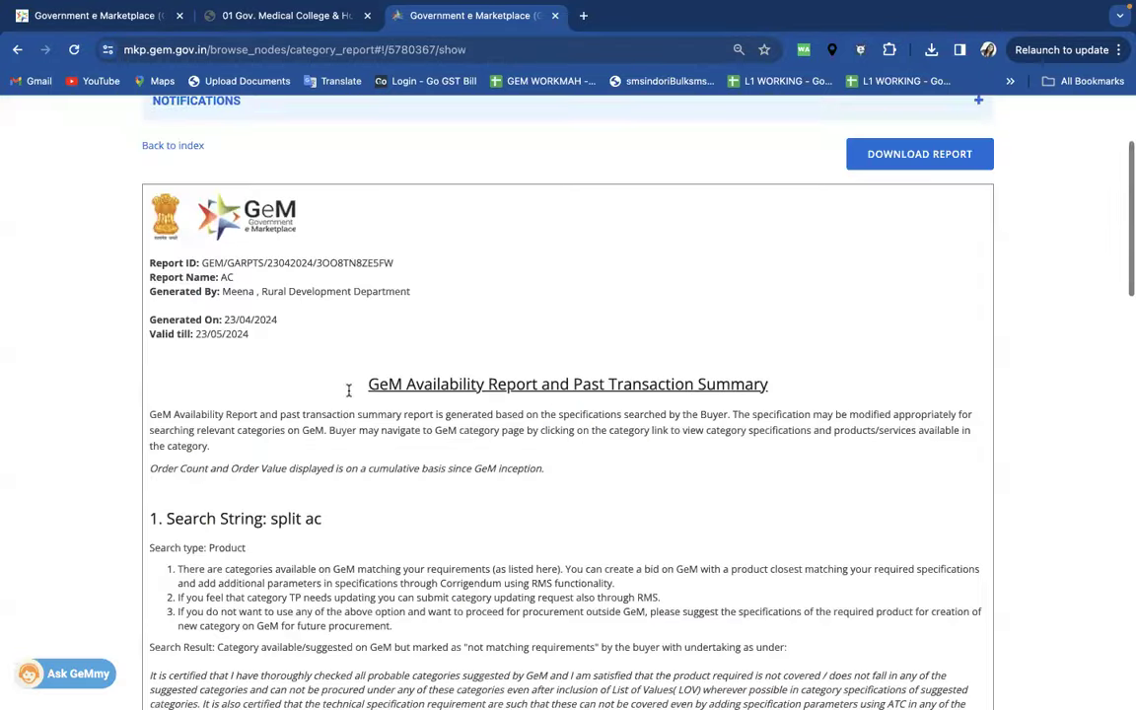
Step: Return to the report index, download the AC report and open its PDF
scroll(348, 391, up, 1)
click(170, 261)
scroll(469, 416, down, 3)
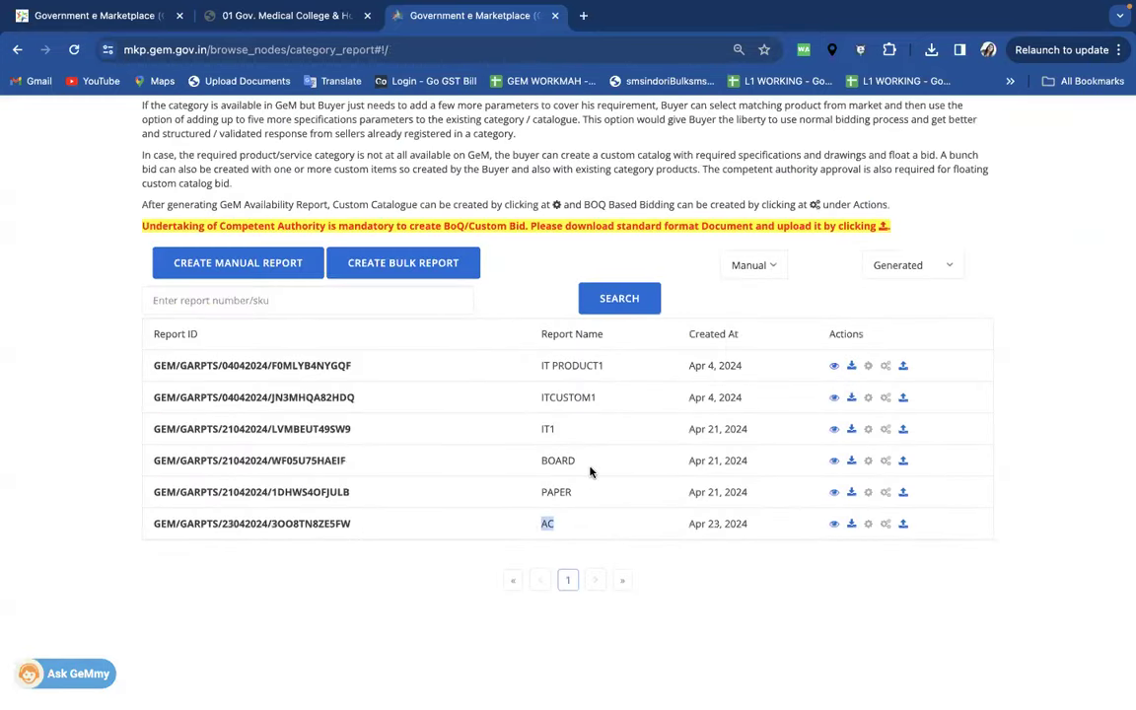
click(554, 530)
drag(558, 530, 539, 531)
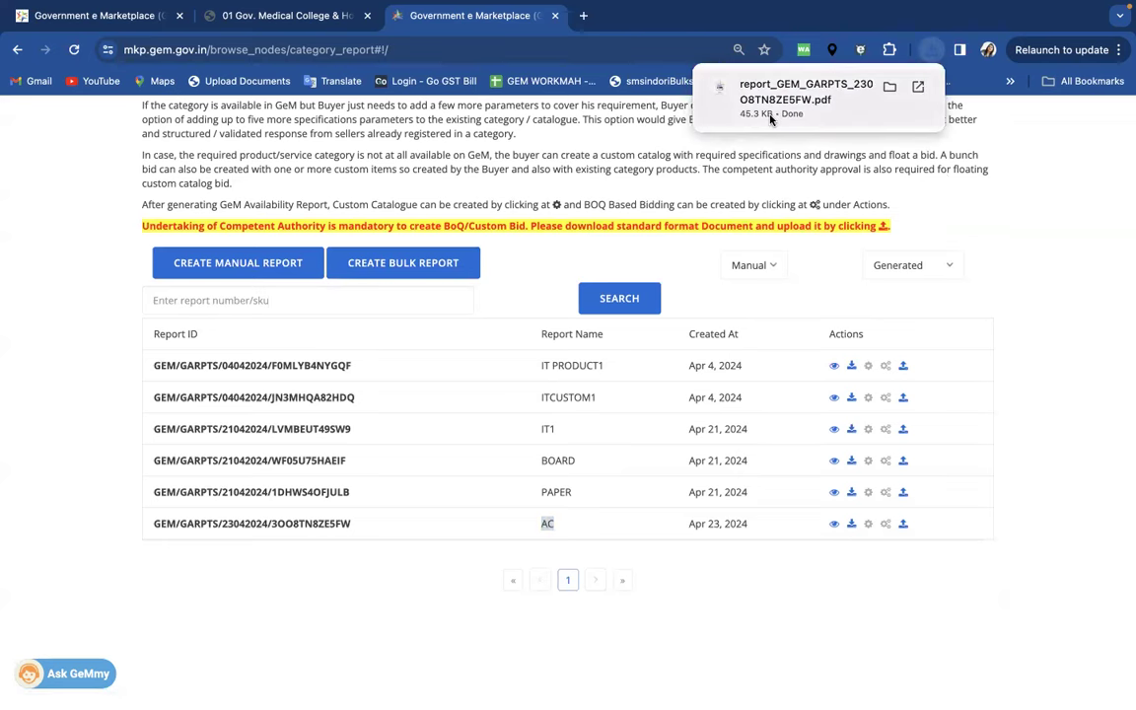
click(779, 98)
Step: Examine the downloaded report's title, search strings and category tables, and compare it with the AC entry in the report index
scroll(529, 459, up, 2)
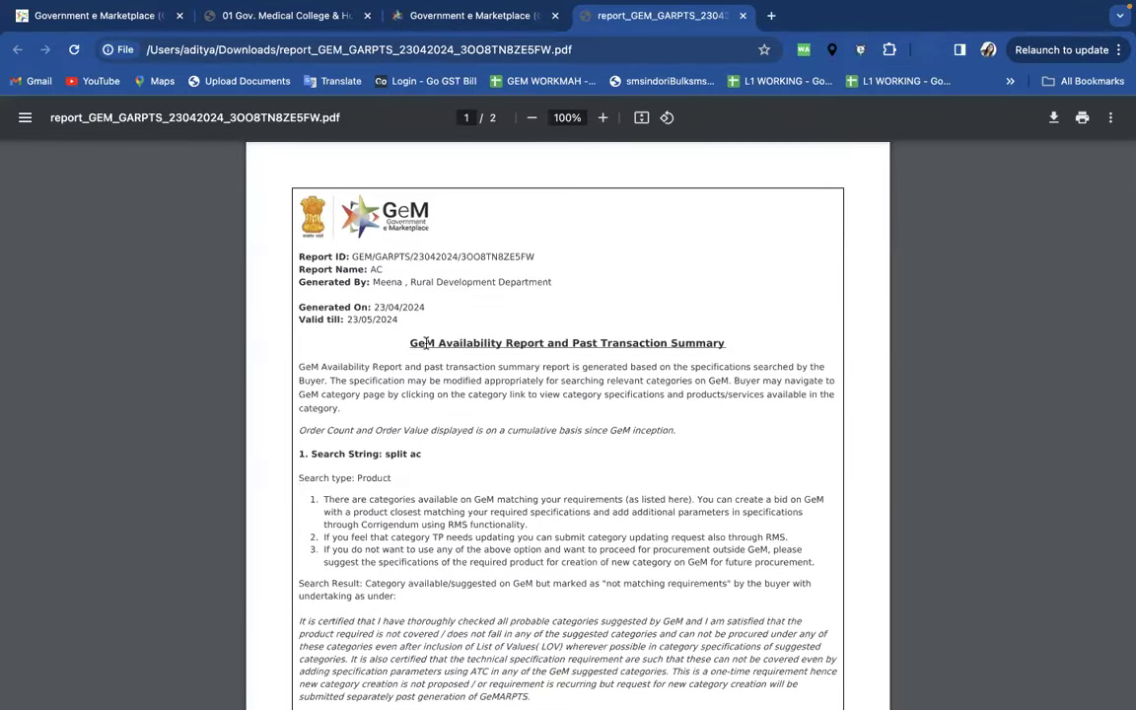
drag(738, 350, 381, 329)
click(388, 345)
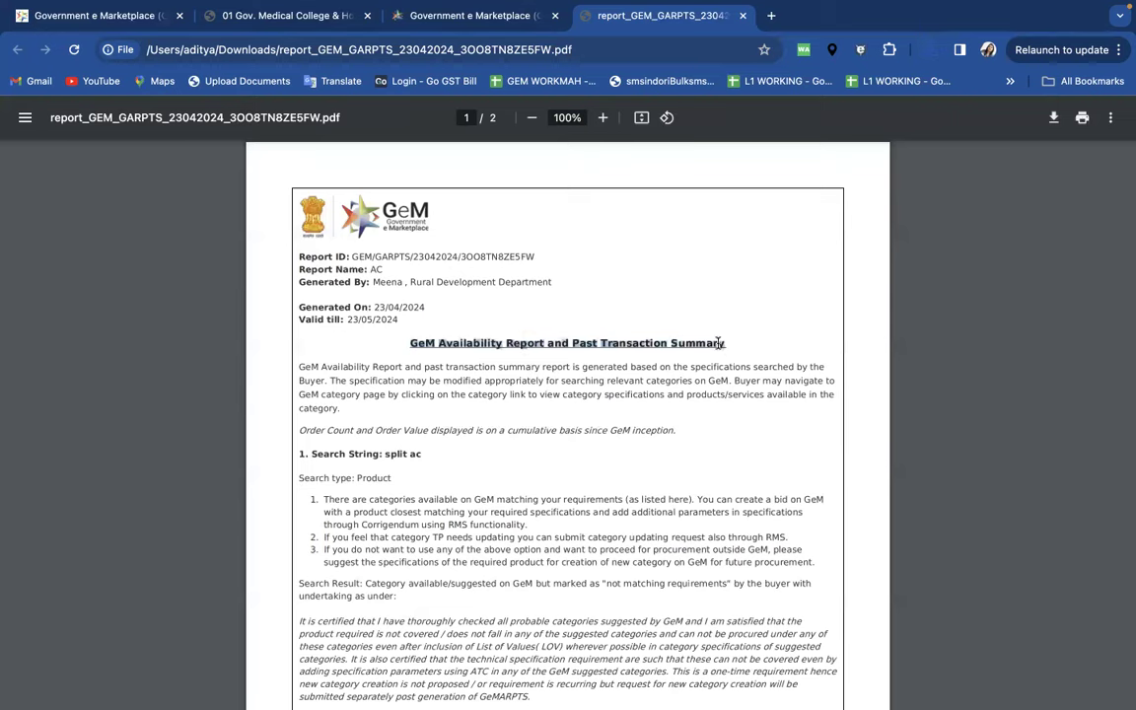
scroll(628, 395, down, 10)
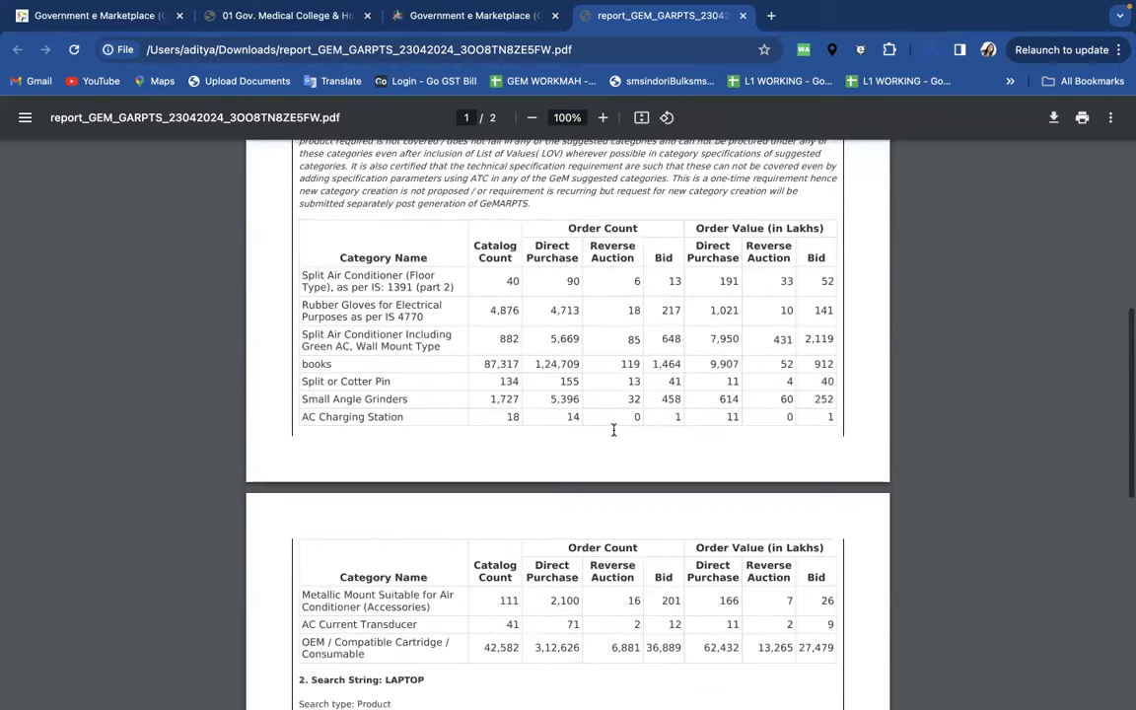
scroll(613, 432, up, 6)
click(440, 16)
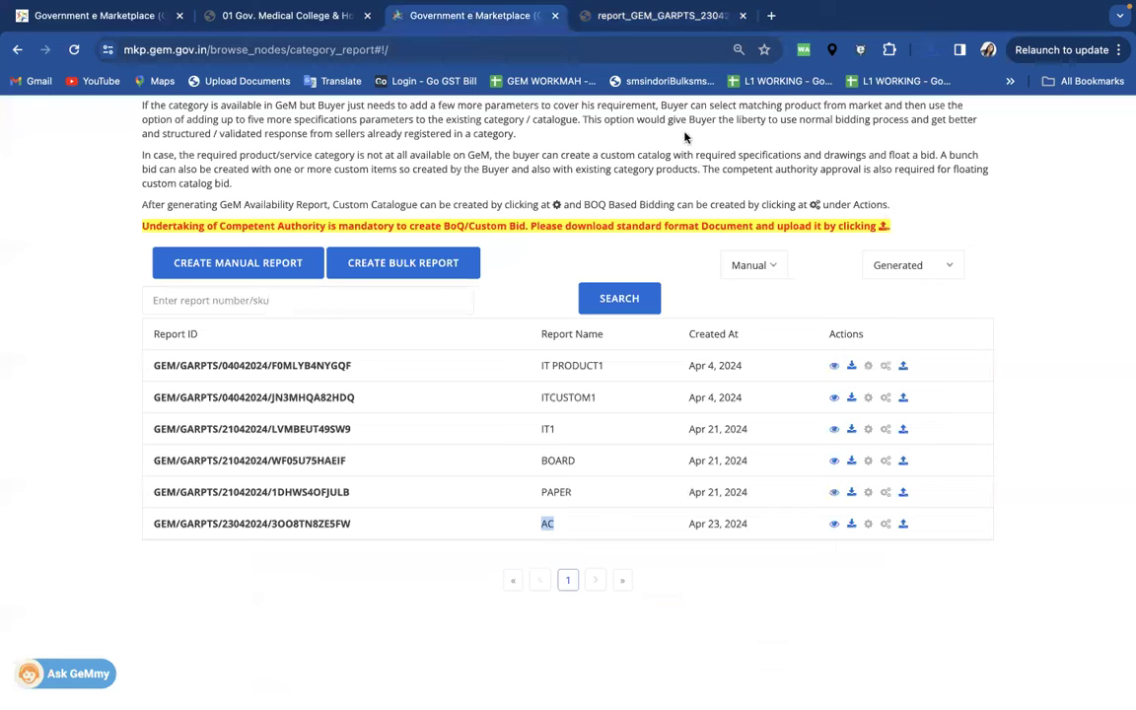
click(653, 15)
scroll(585, 328, up, 3)
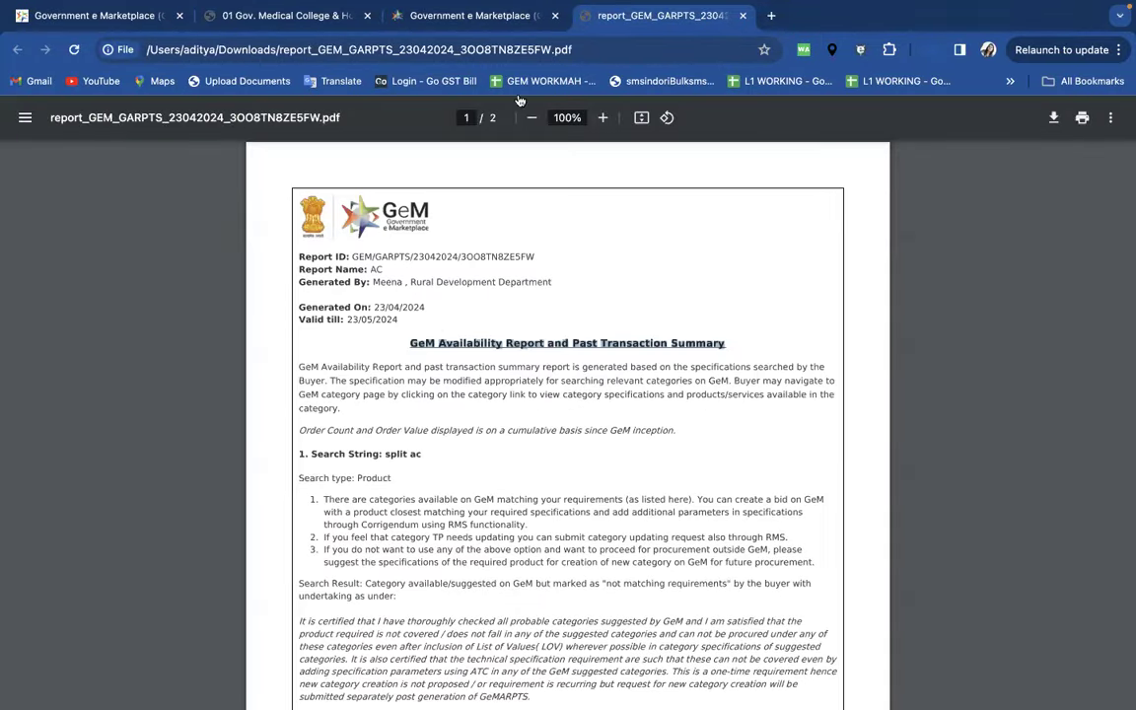
click(468, 16)
click(426, 574)
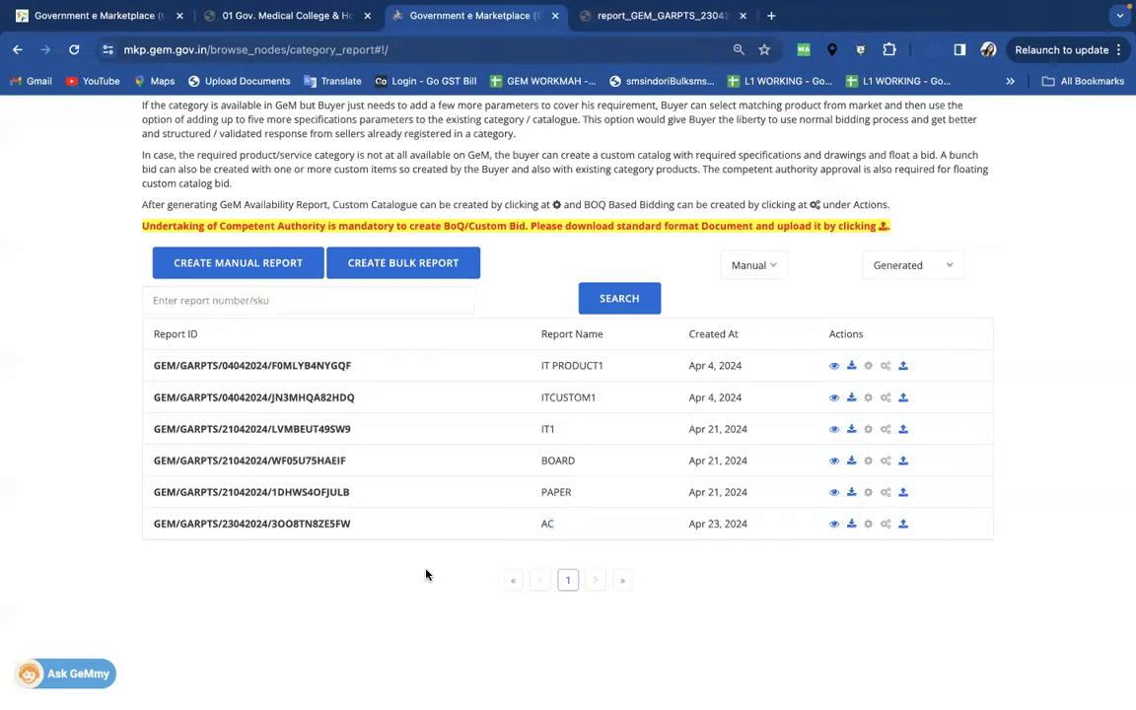
Step: Download the standard undertaking document from the AC report's undertaking upload, open it and read through its sections
drag(541, 523, 578, 524)
double_click(866, 526)
click(904, 526)
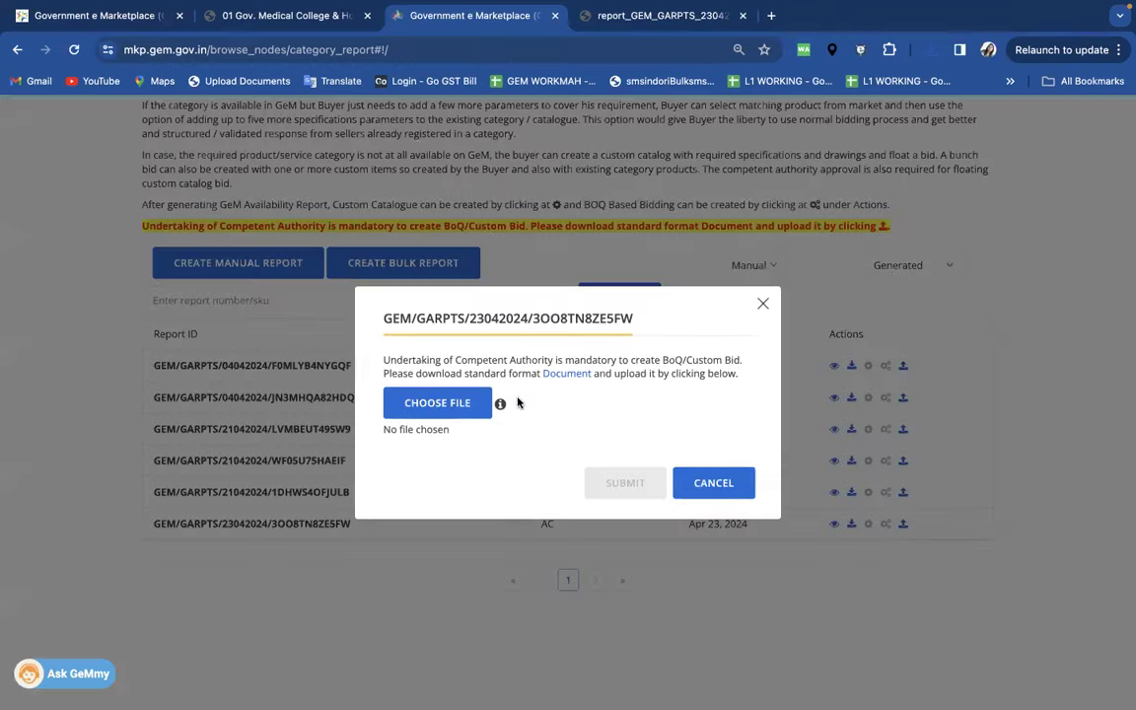
click(570, 379)
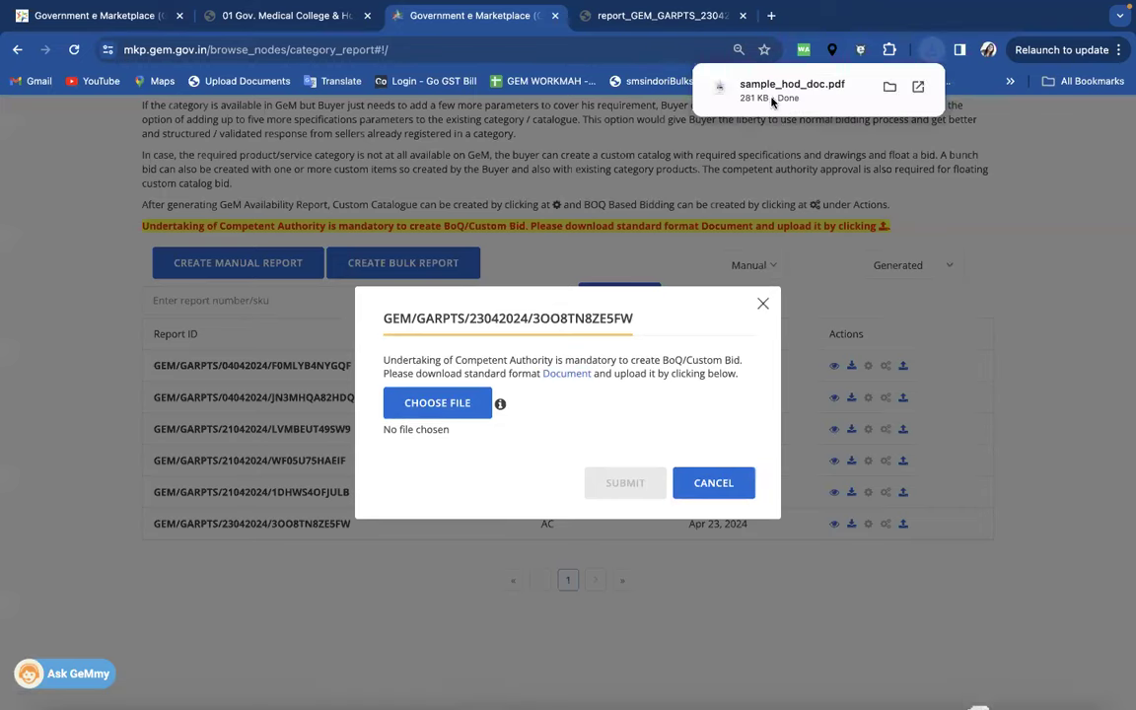
click(923, 90)
scroll(585, 441, down, 2)
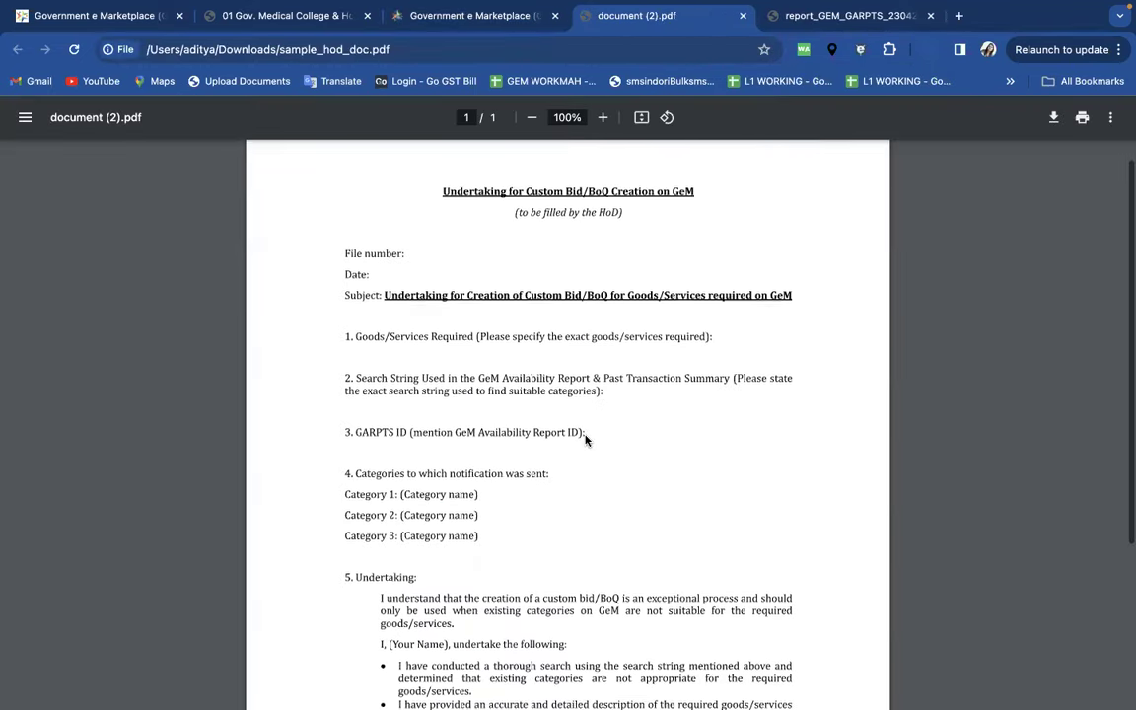
scroll(549, 473, up, 2)
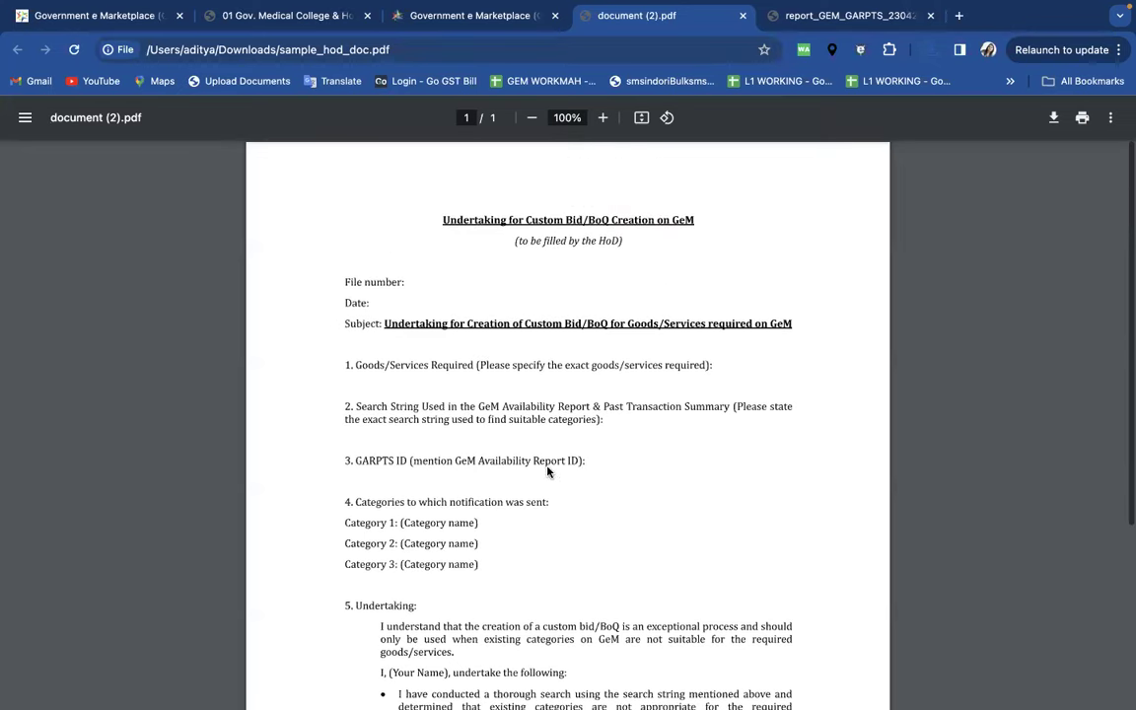
scroll(602, 496, down, 5)
scroll(601, 496, up, 5)
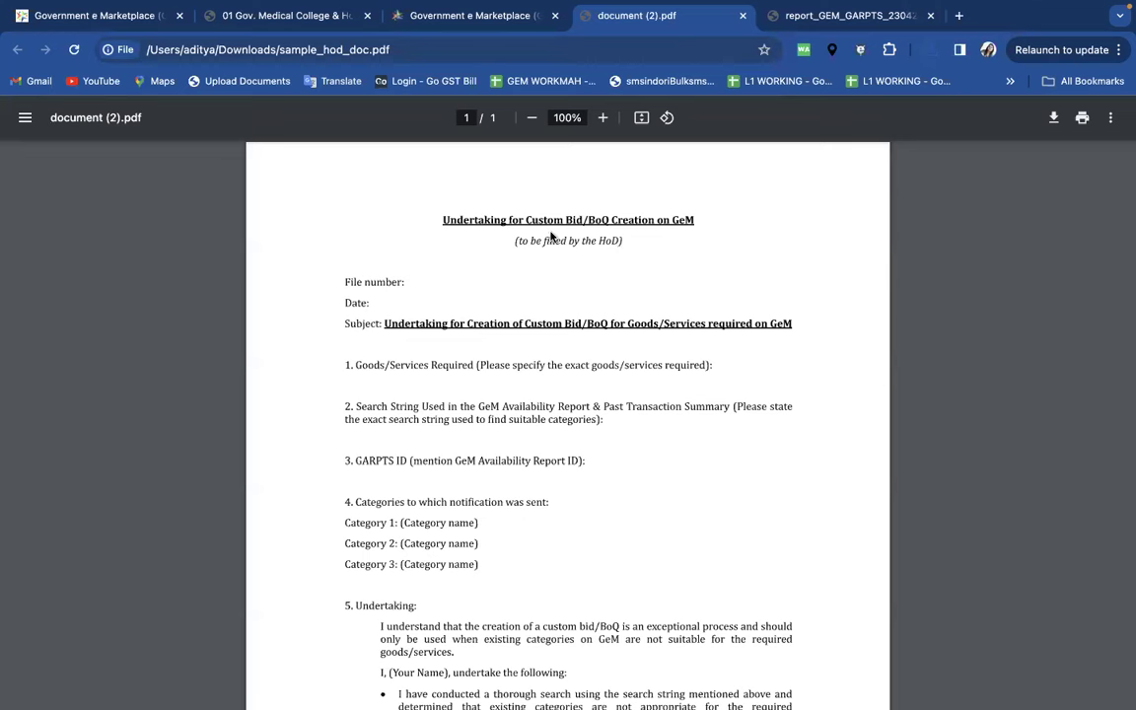
scroll(552, 341, down, 4)
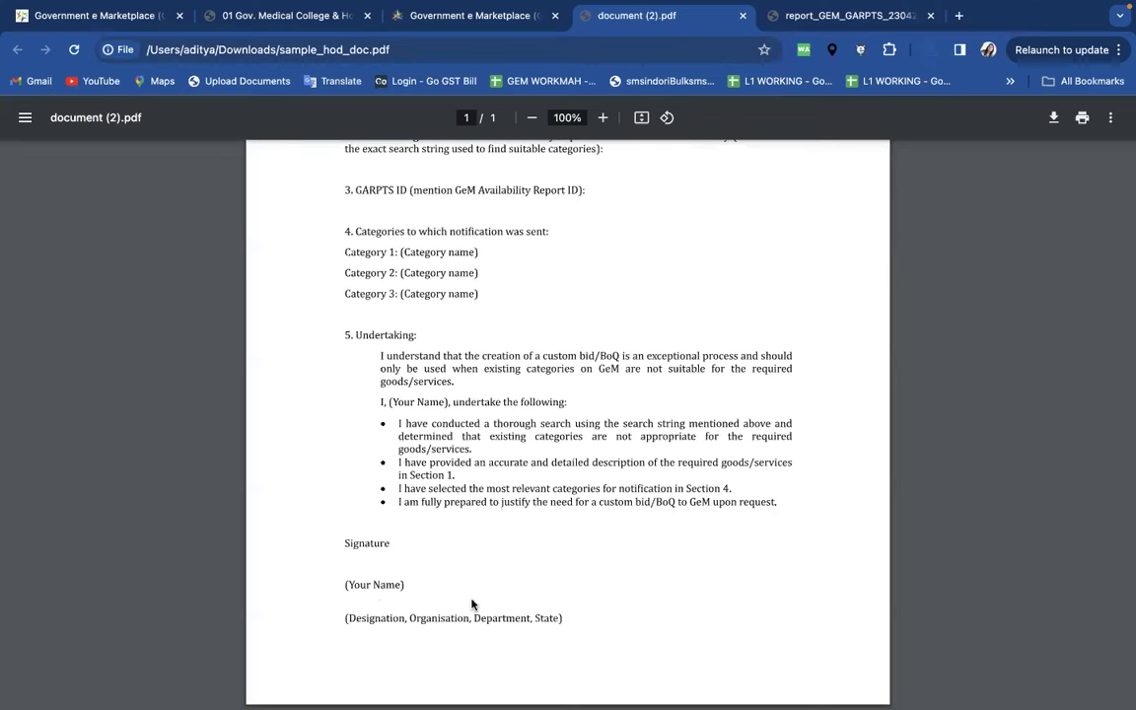
scroll(493, 562, up, 5)
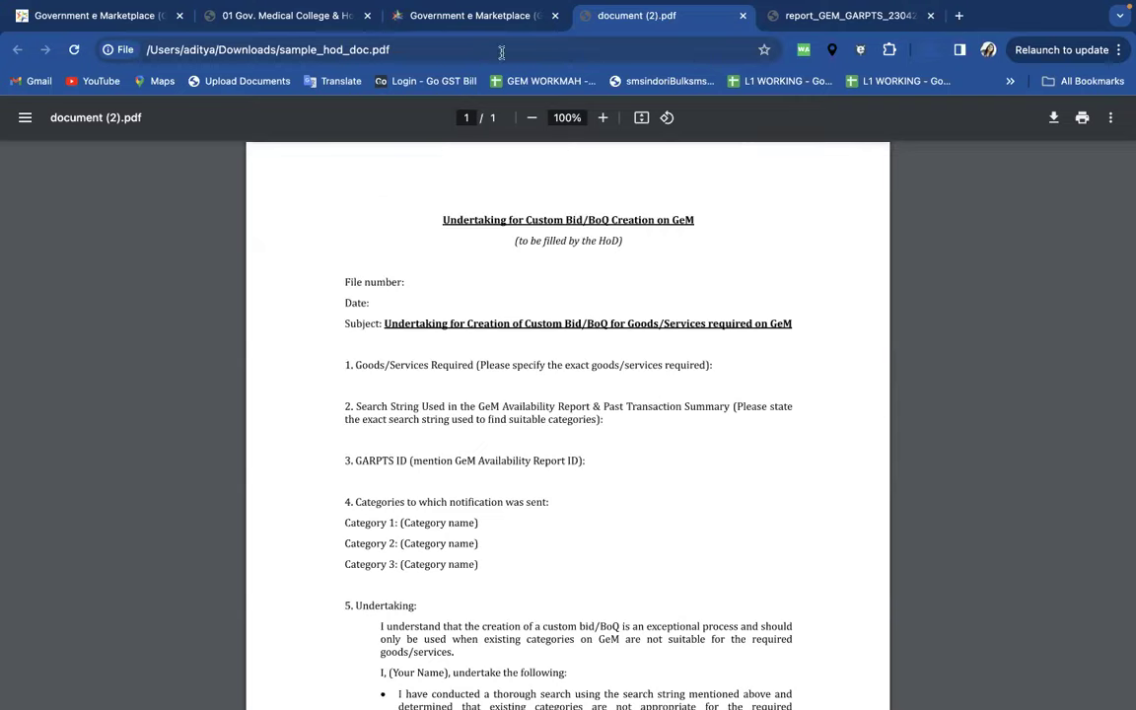
click(448, 17)
click(465, 410)
click(426, 282)
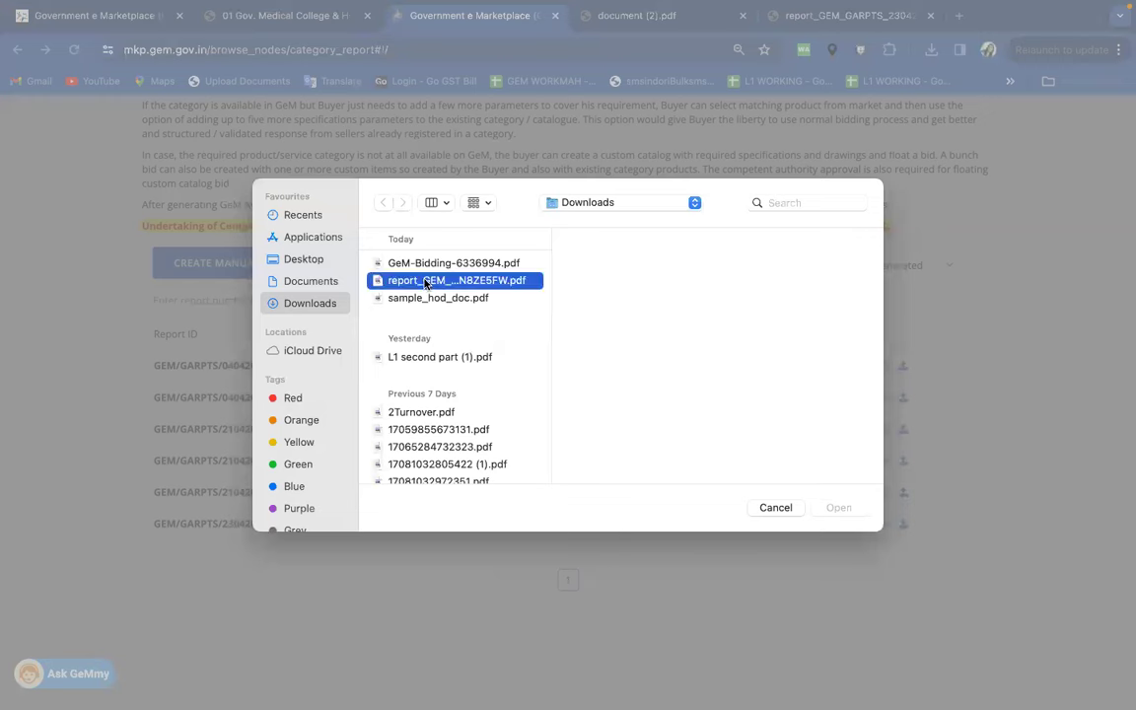
click(840, 508)
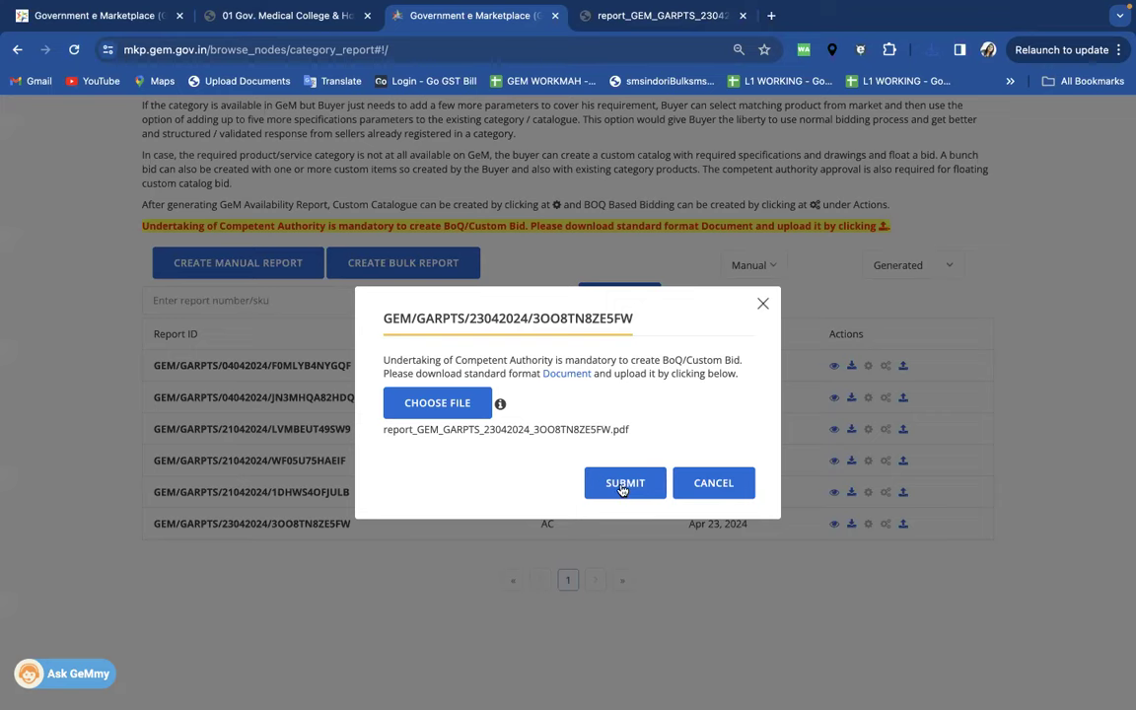
click(750, 483)
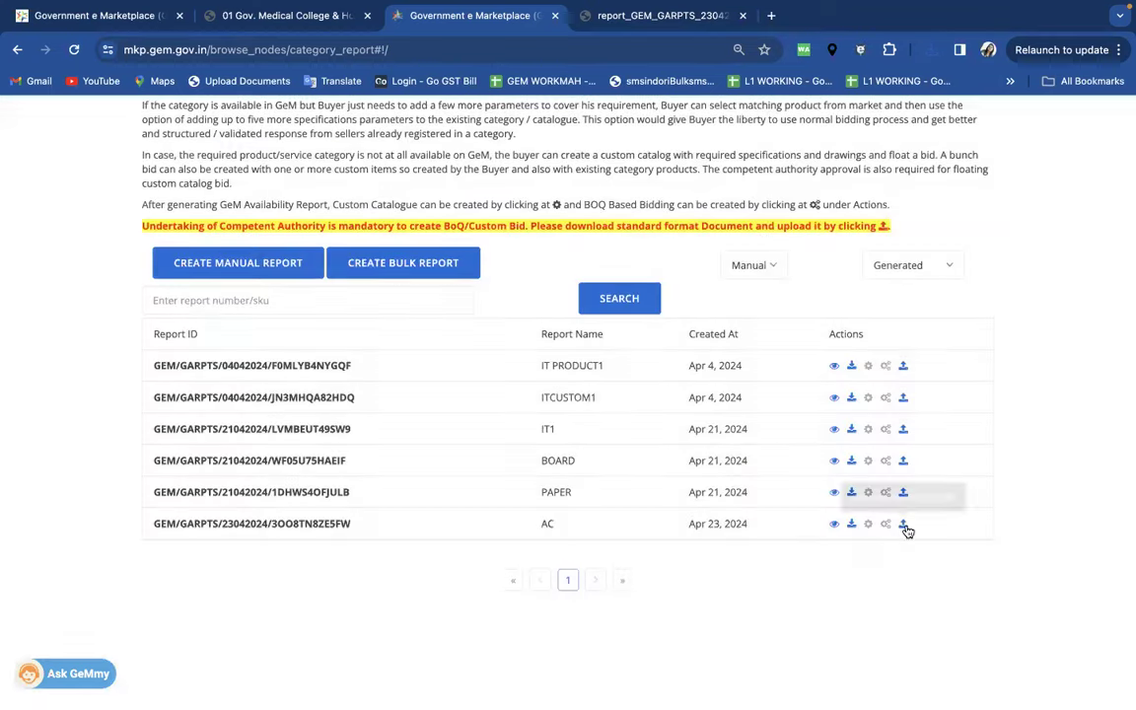
Step: Choose sample_hod_doc.pdf as the AC report's undertaking file and close the upload dialog without submitting
click(904, 526)
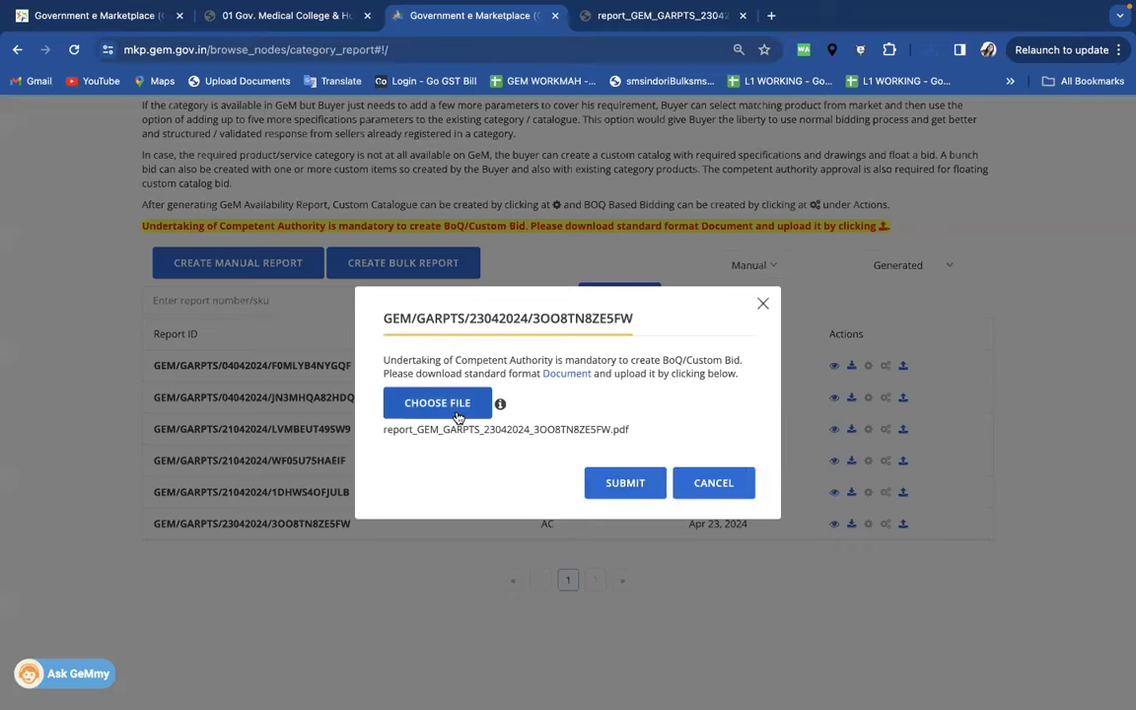
click(458, 418)
double_click(433, 300)
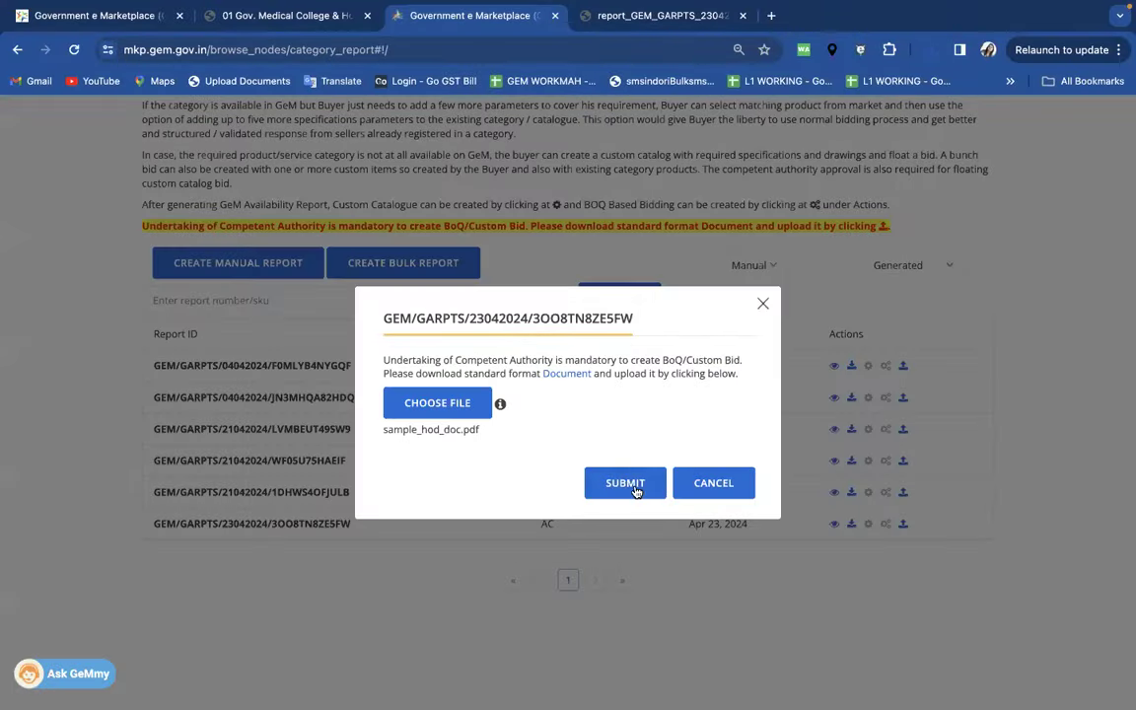
click(763, 304)
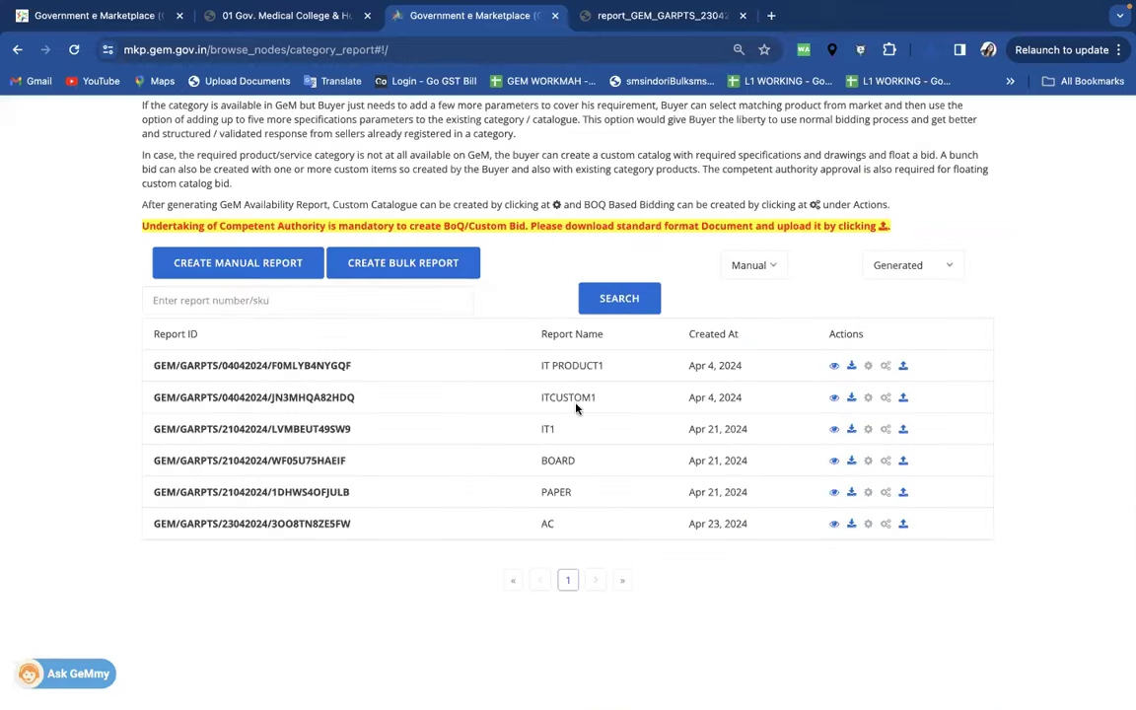
Step: Try to submit sample_hod_doc.pdf as the undertaking for the AC report
click(904, 523)
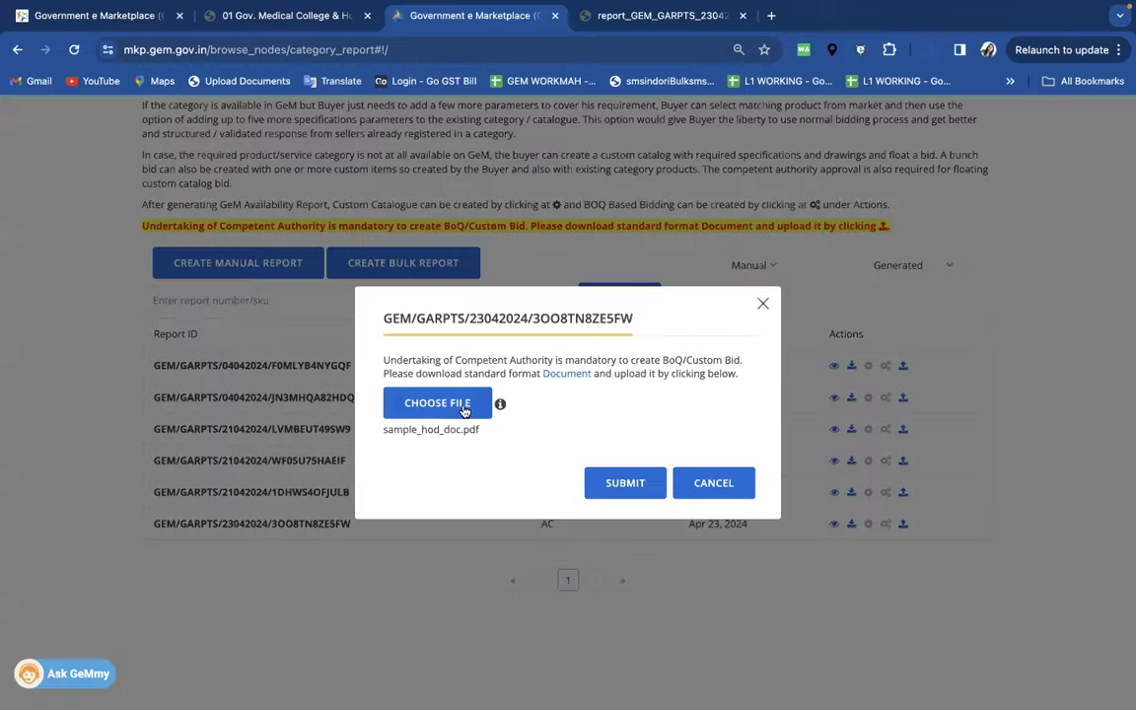
click(457, 404)
double_click(437, 298)
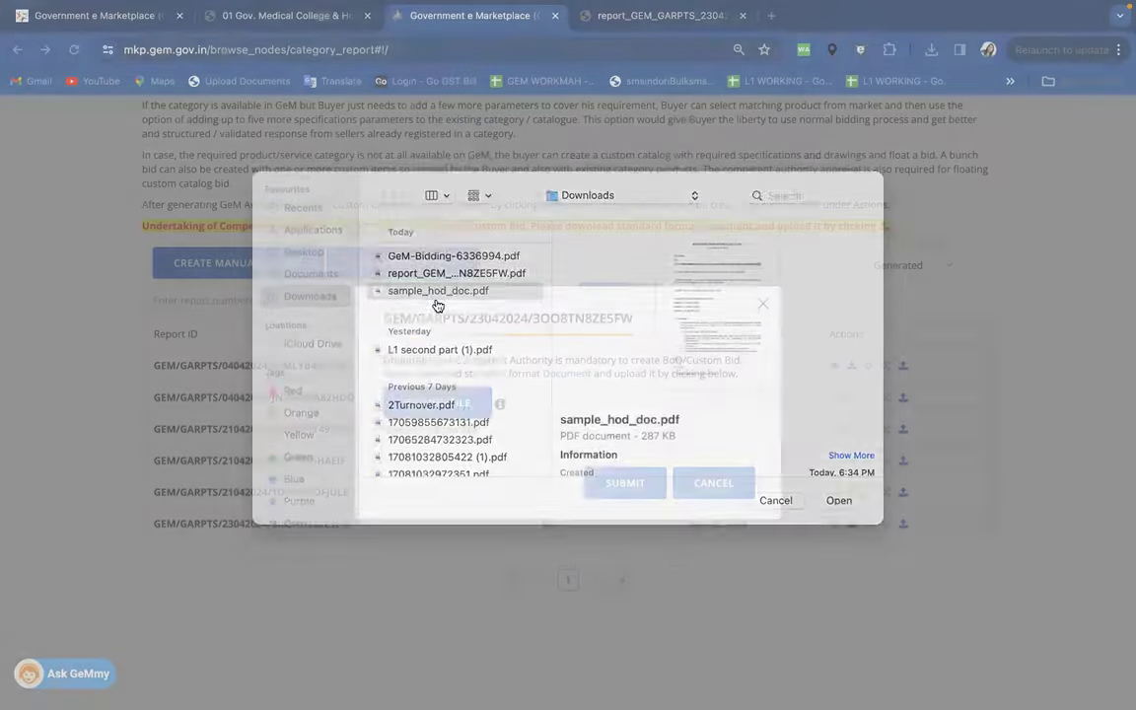
click(624, 496)
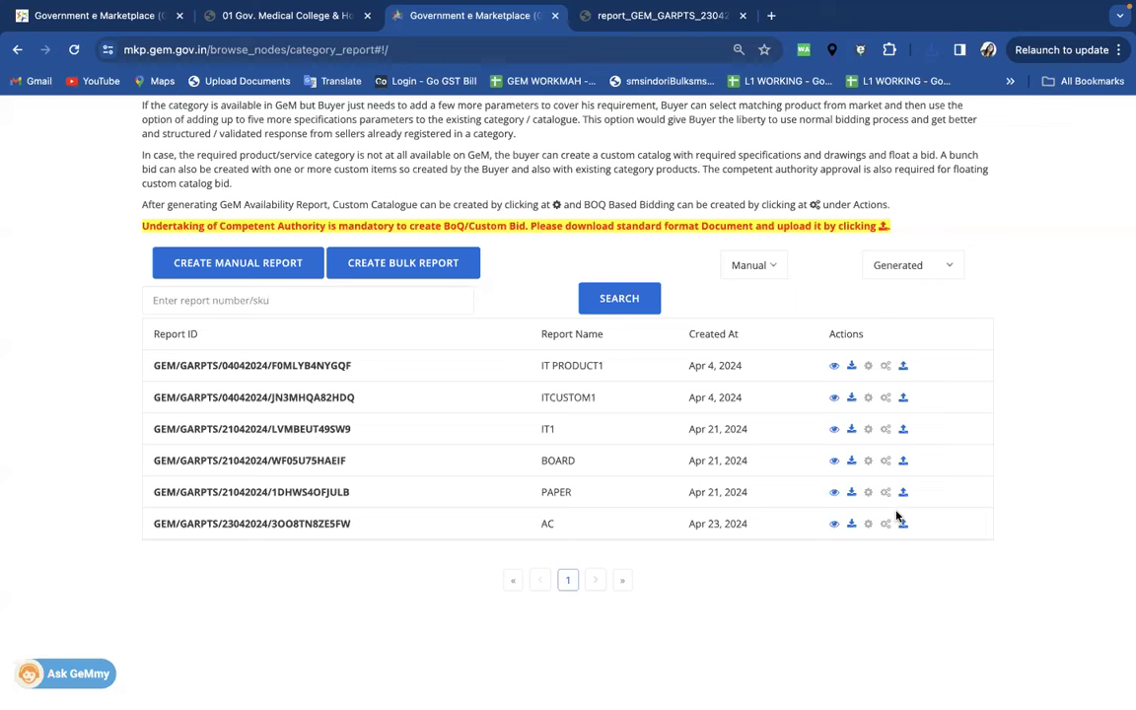
Step: Select sample_hod_doc.pdf again for the AC report's undertaking and close the upload dialog without submitting
click(902, 522)
scroll(637, 492, up, 2)
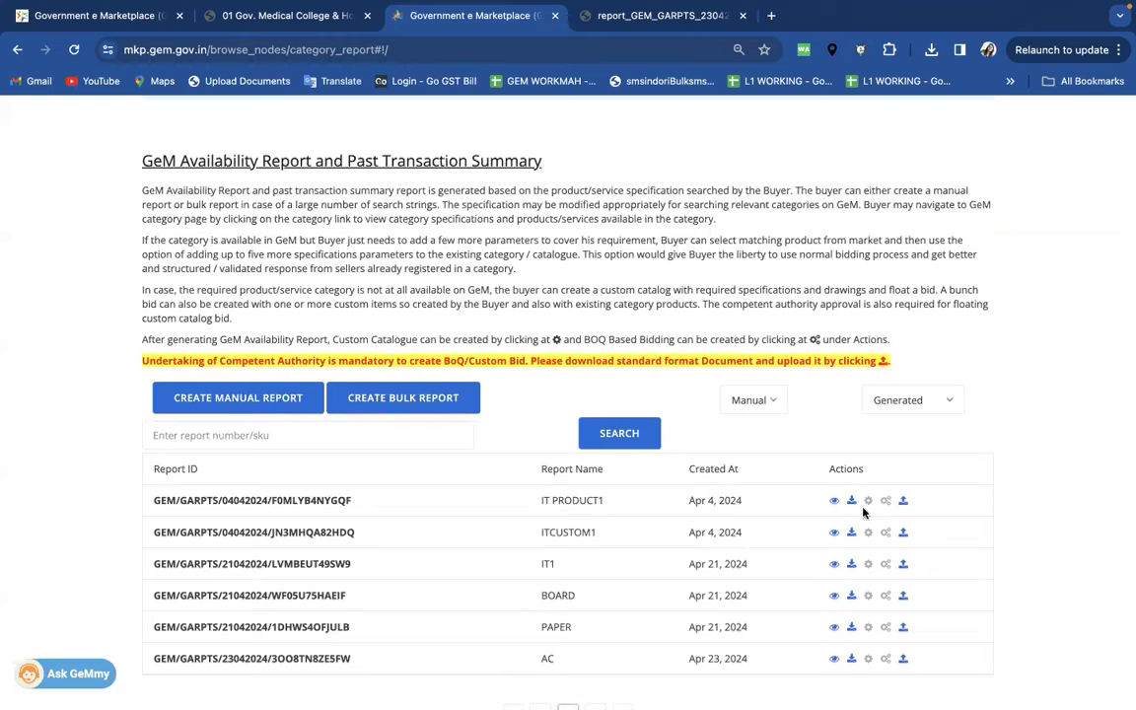
scroll(863, 512, down, 2)
click(904, 504)
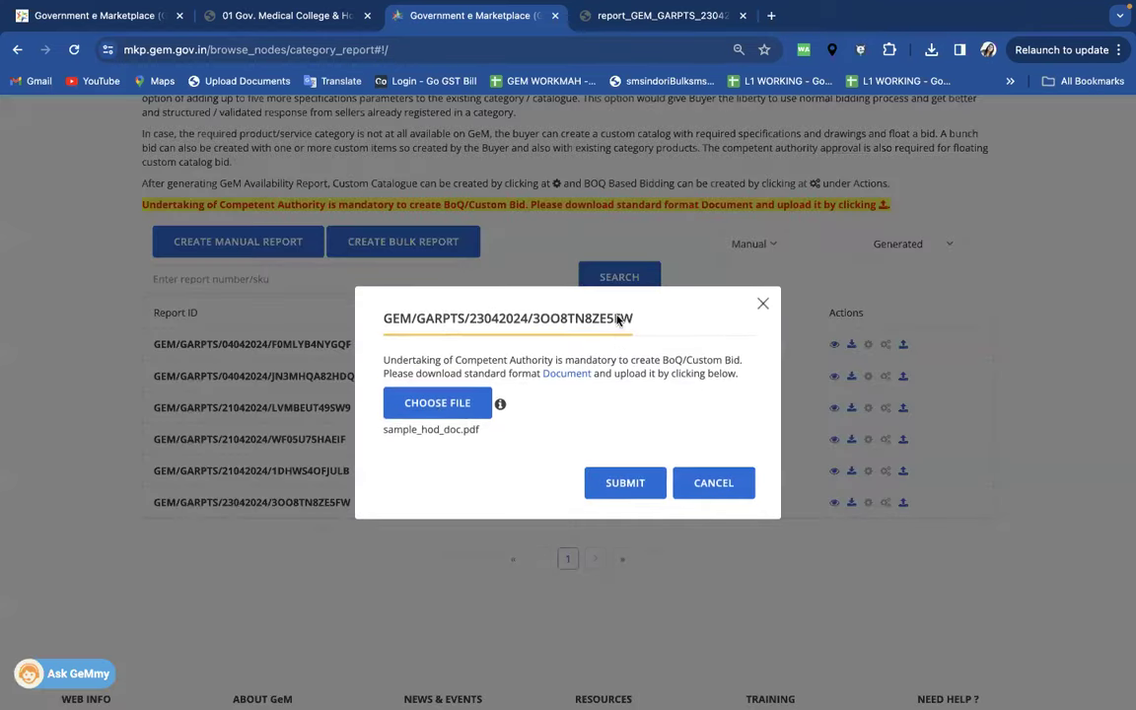
click(440, 410)
double_click(408, 296)
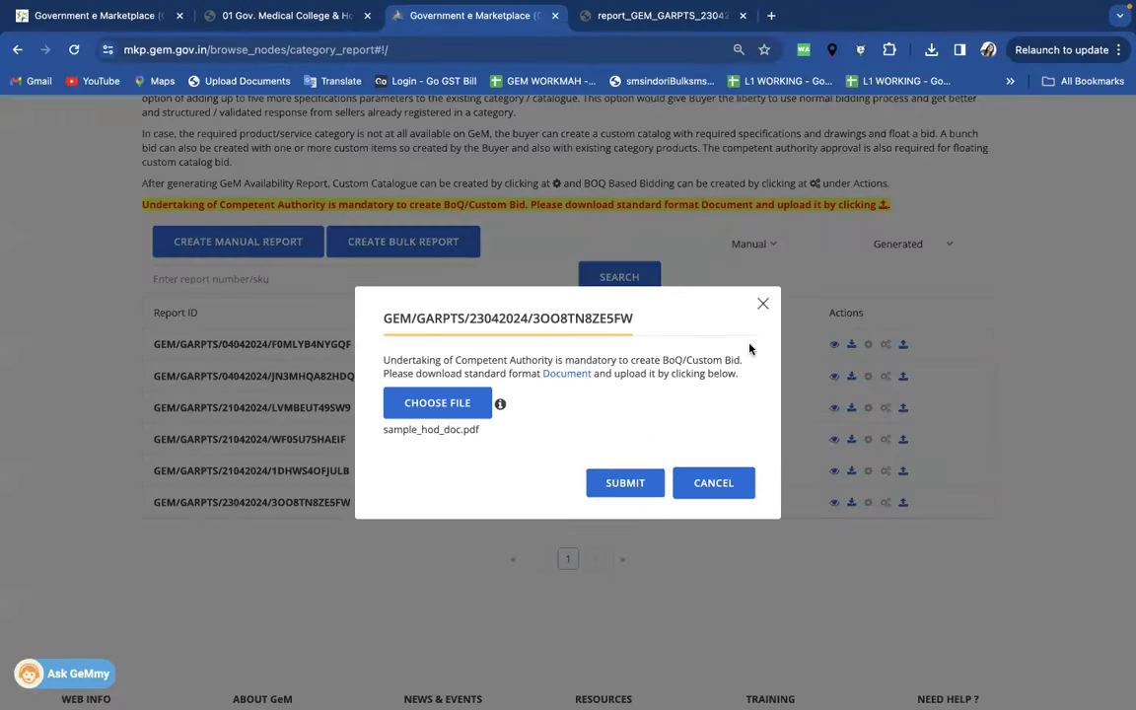
click(765, 306)
Step: Show the downloaded sample_hod_doc.pdf in the Downloads folder and rename it UNDERTAKING.pdf
click(931, 49)
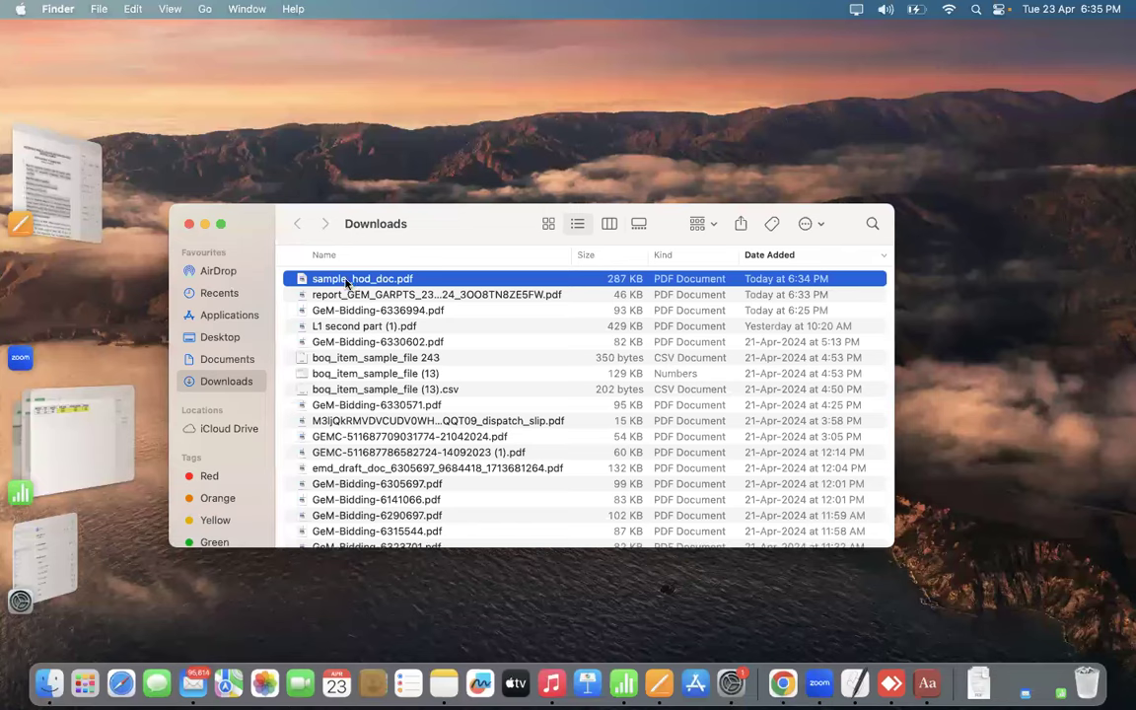
click(346, 280)
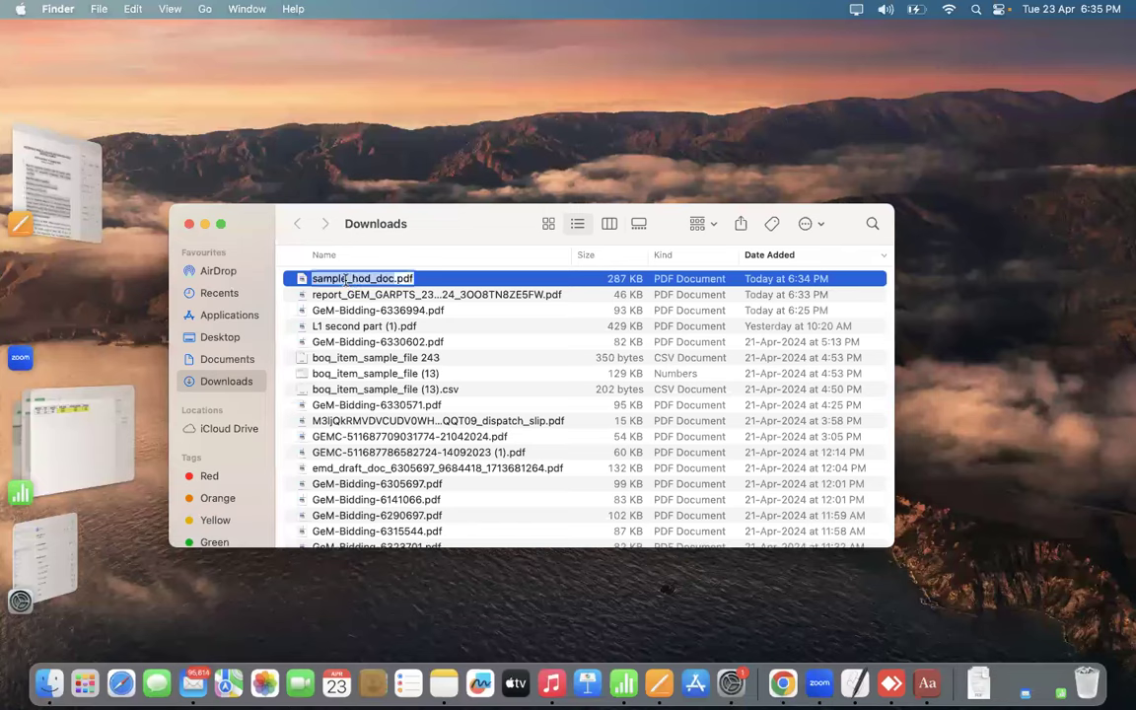
key(BackSpace)
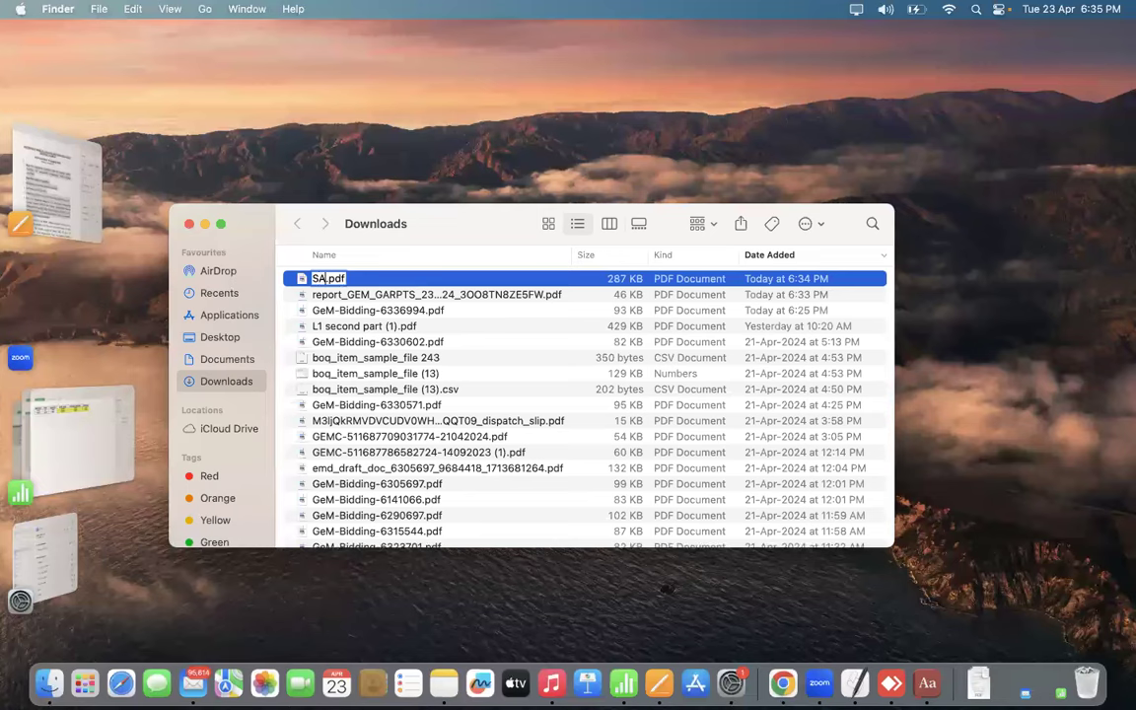
text(UNDER)
text(TAKING)
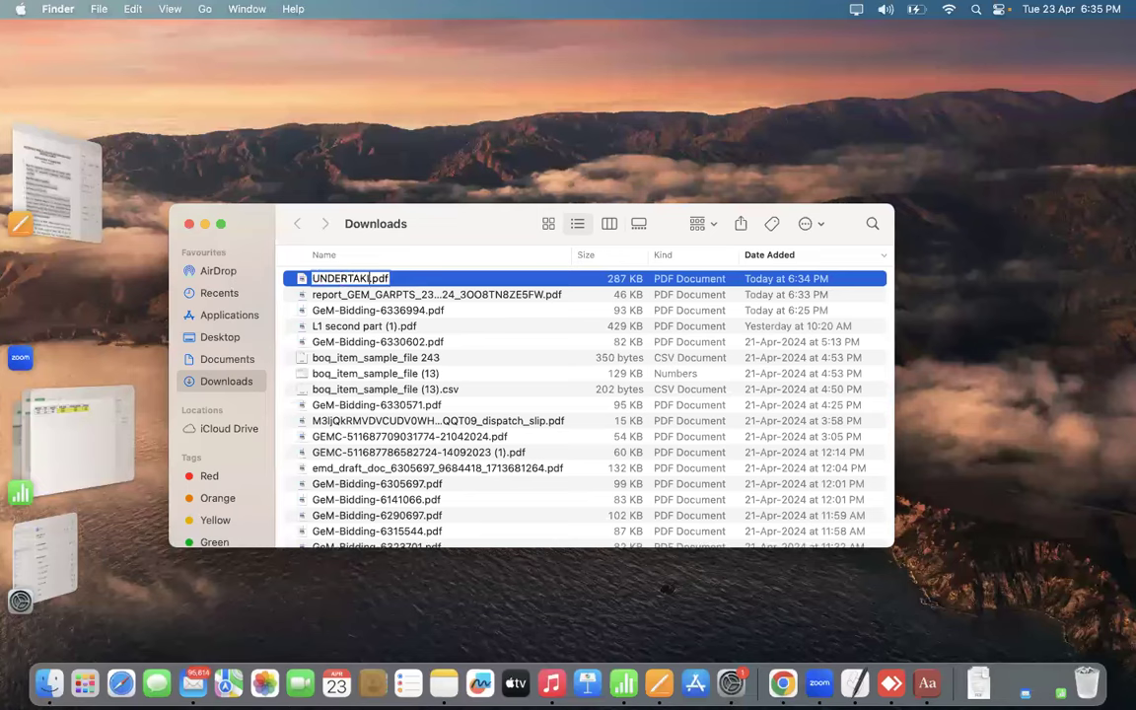
click(379, 326)
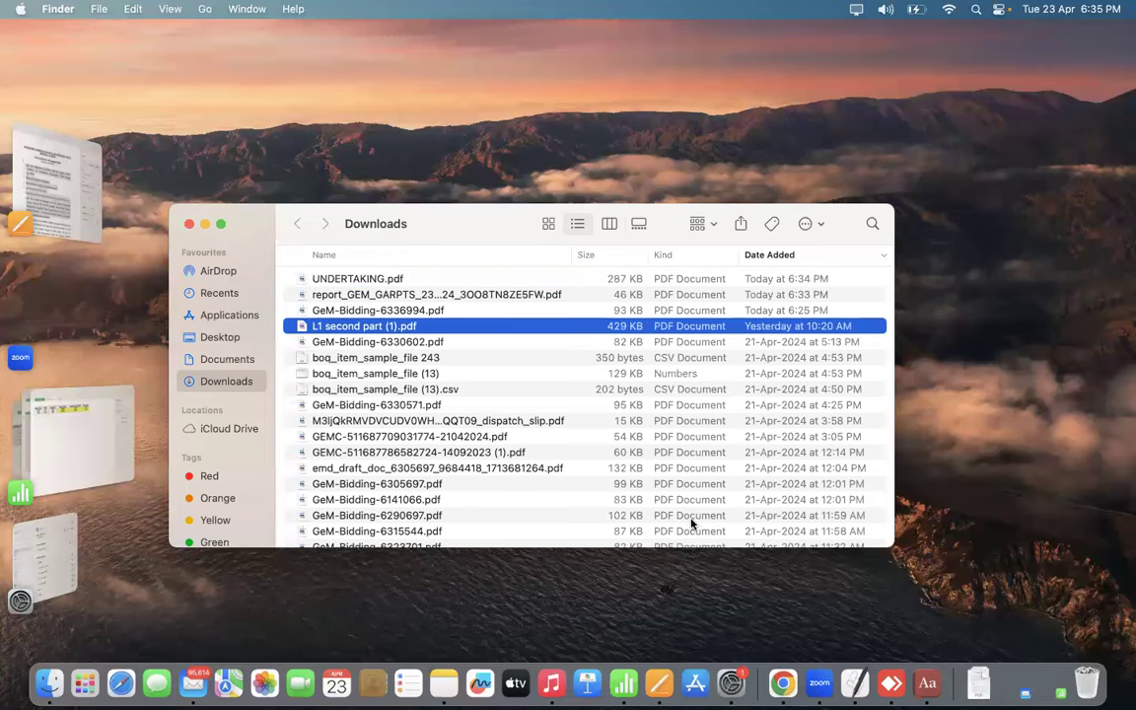
Step: Switch back to Chrome, choose UNDERTAKING.pdf as the AC report's undertaking and close the upload dialog without submitting
click(783, 682)
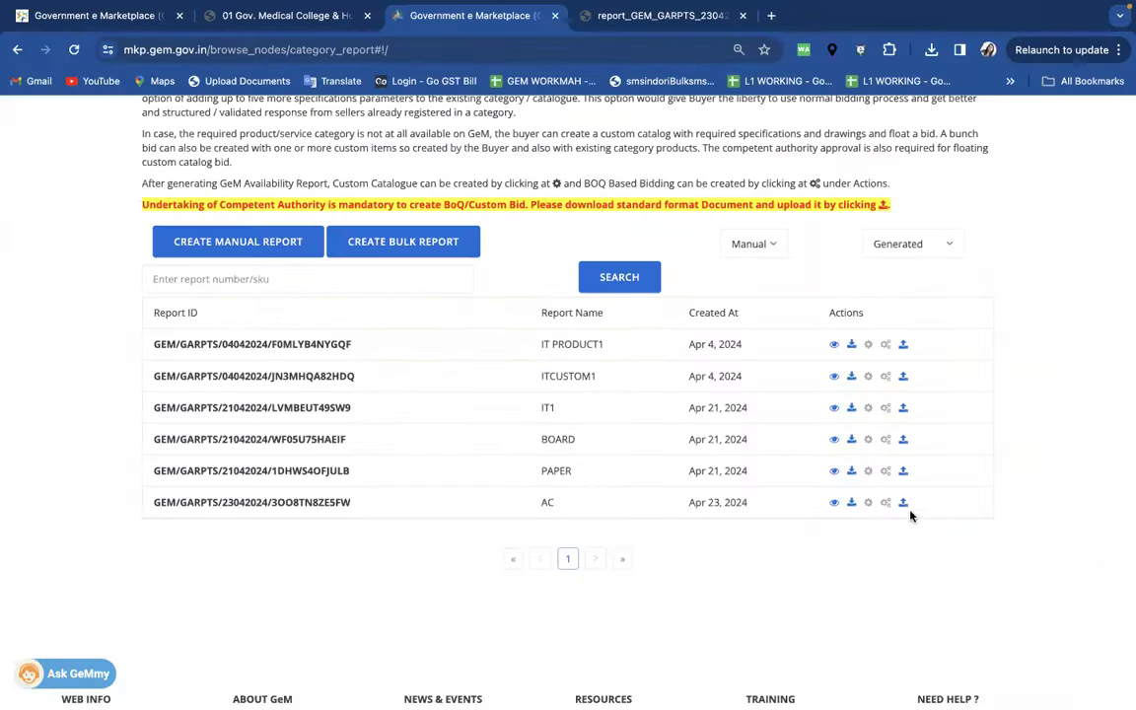
click(903, 502)
click(431, 405)
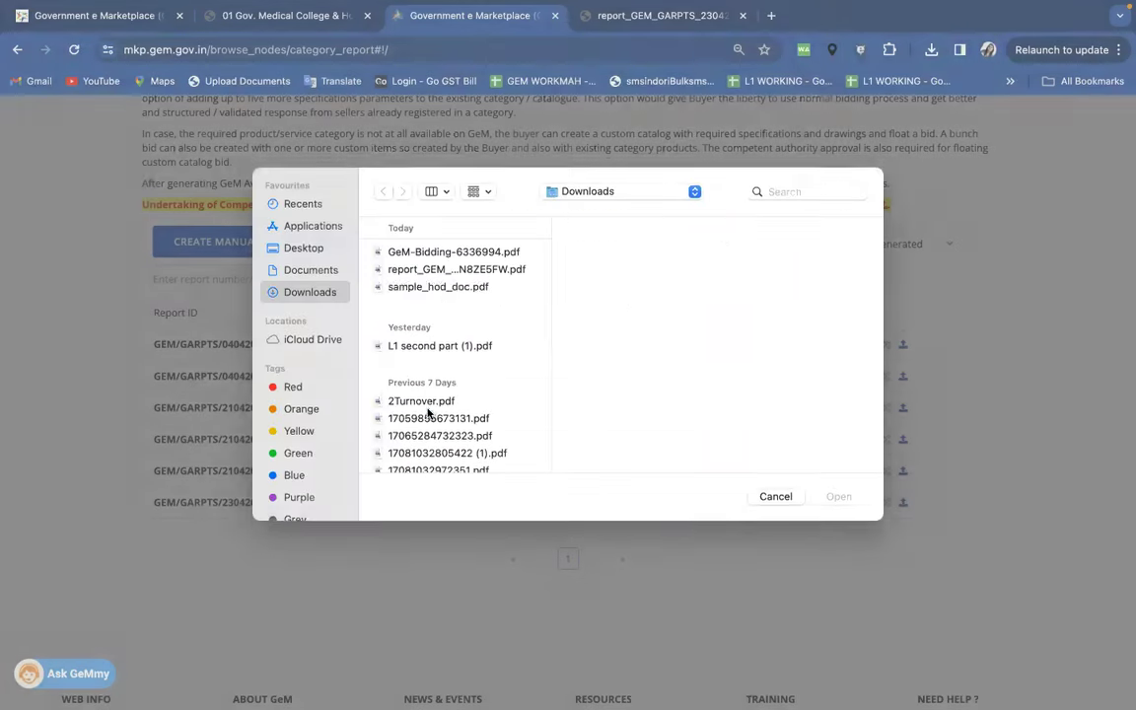
double_click(425, 299)
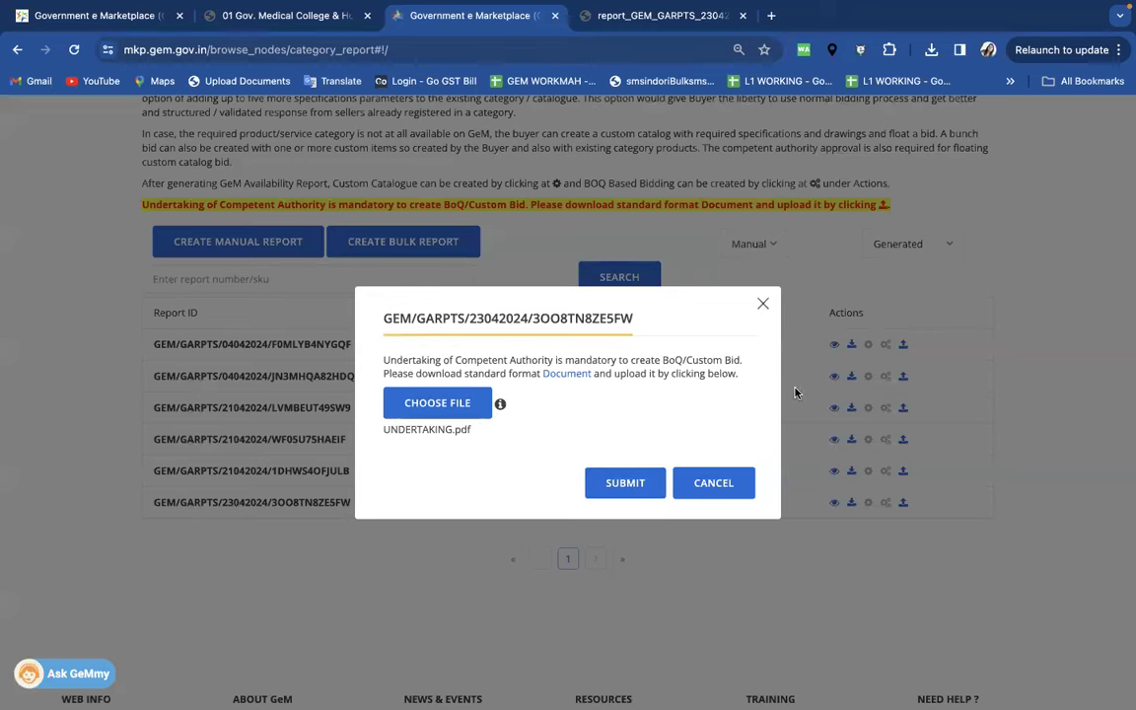
click(763, 303)
scroll(592, 434, up, 5)
scroll(691, 483, down, 5)
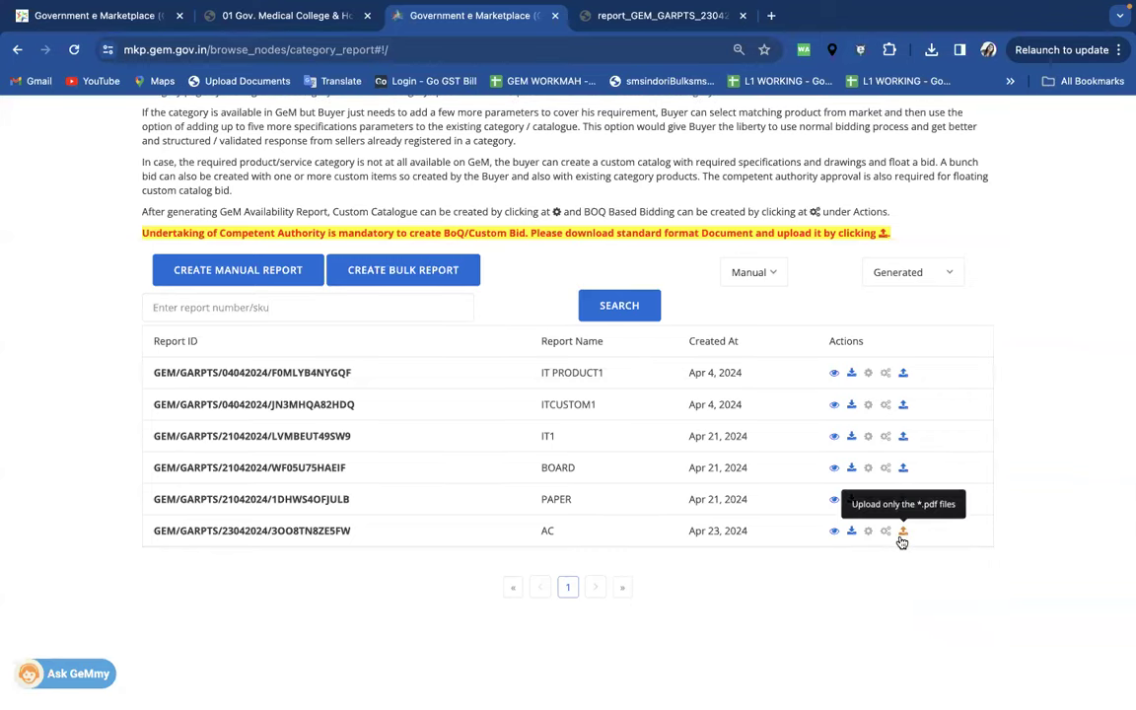
scroll(901, 542, up, 6)
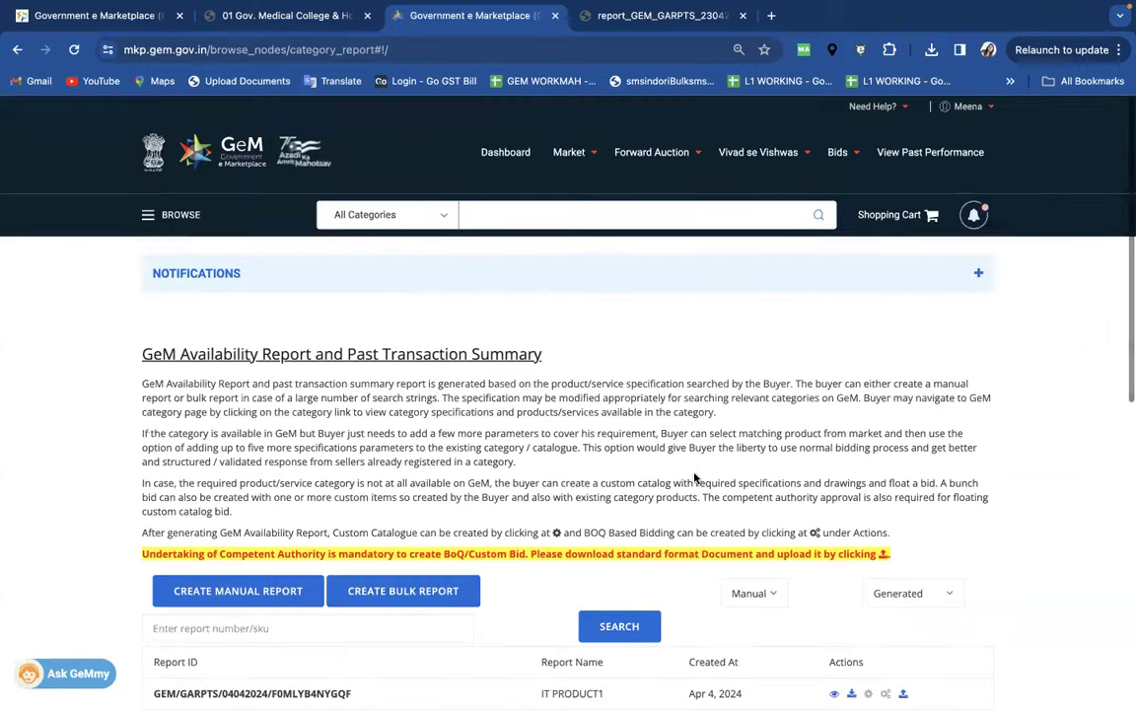
scroll(696, 477, down, 4)
scroll(695, 477, down, 2)
scroll(698, 463, up, 6)
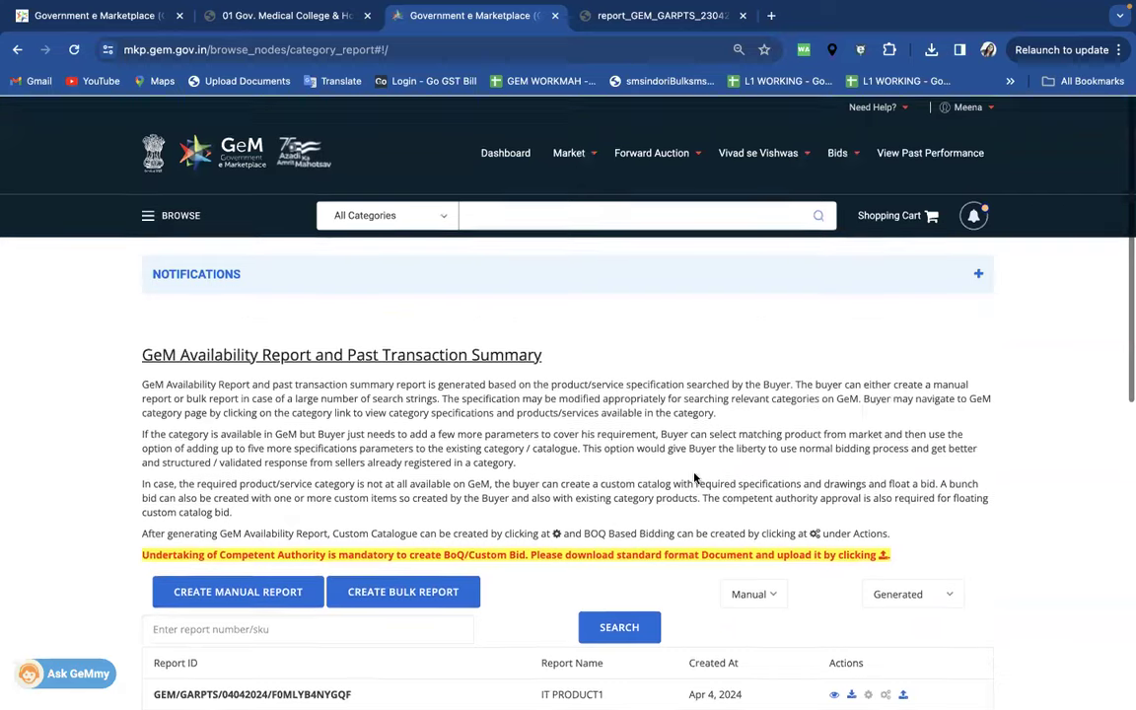
Step: Reopen the BOQ Based Bidding page and read the highlighted notice about the mandatory Undertaking of Competent Authority
scroll(698, 459, down, 2)
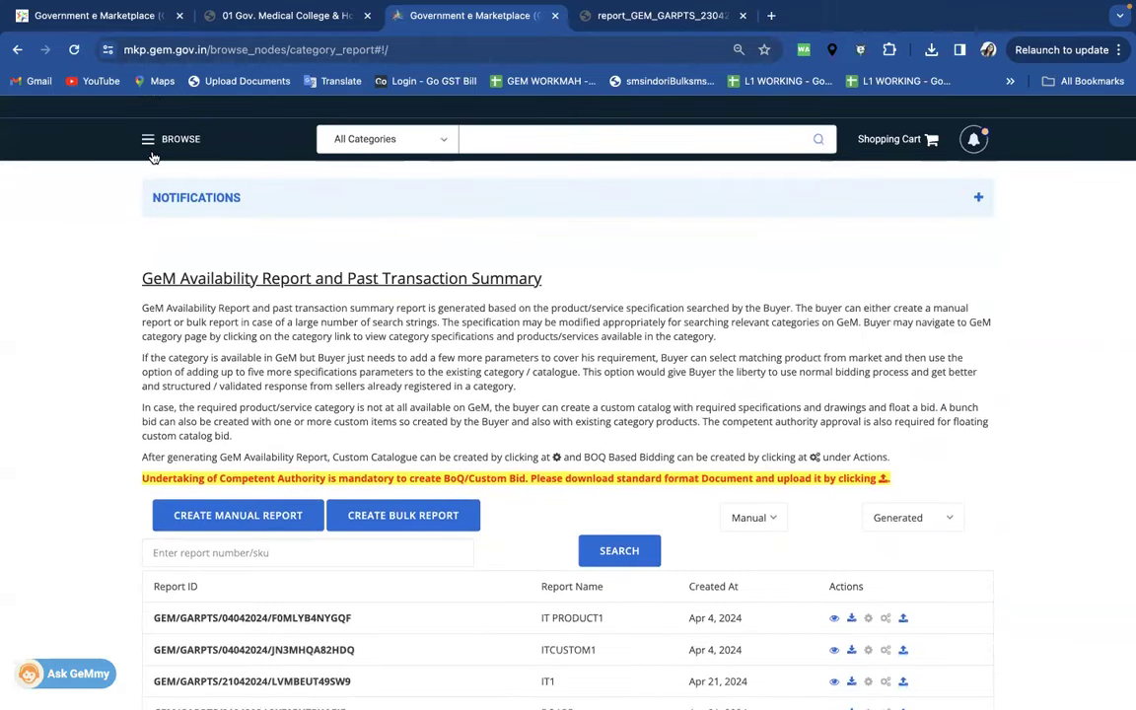
click(148, 143)
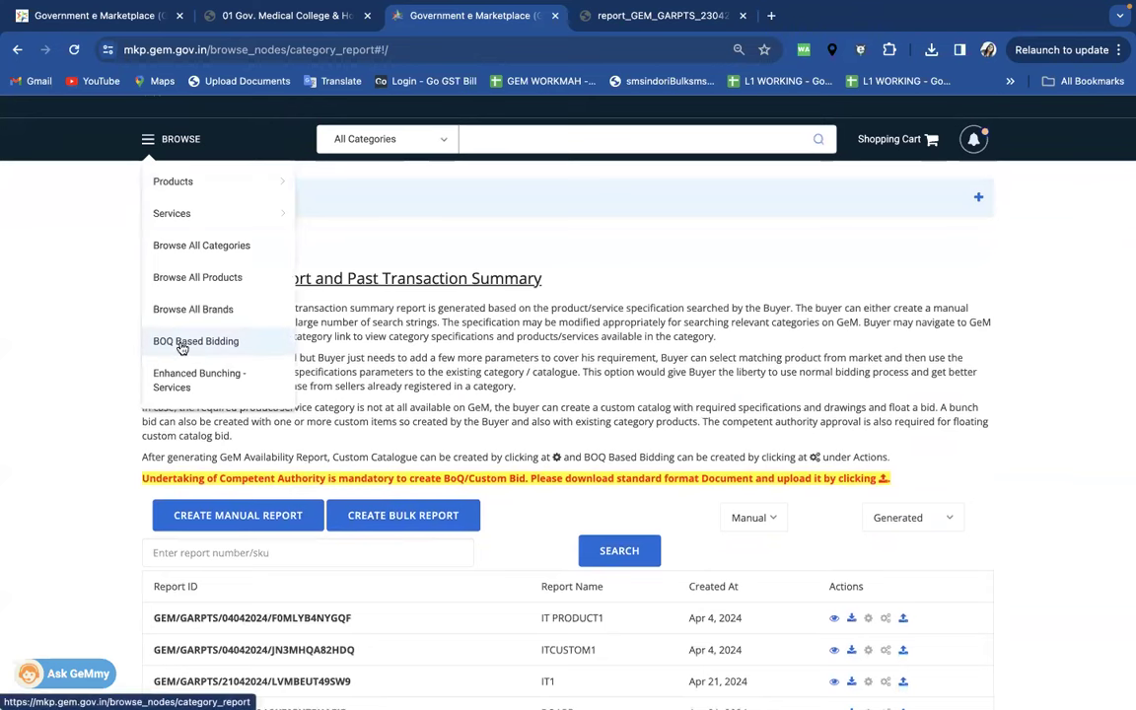
click(181, 345)
scroll(367, 433, down, 3)
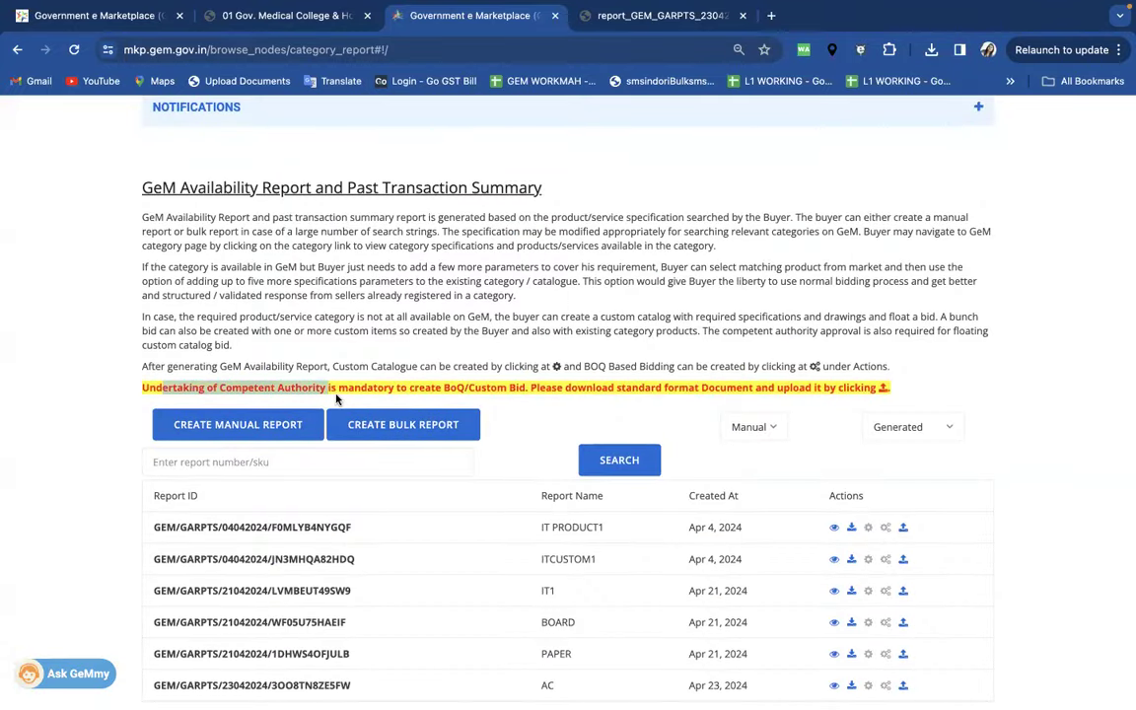
scroll(471, 586, down, 4)
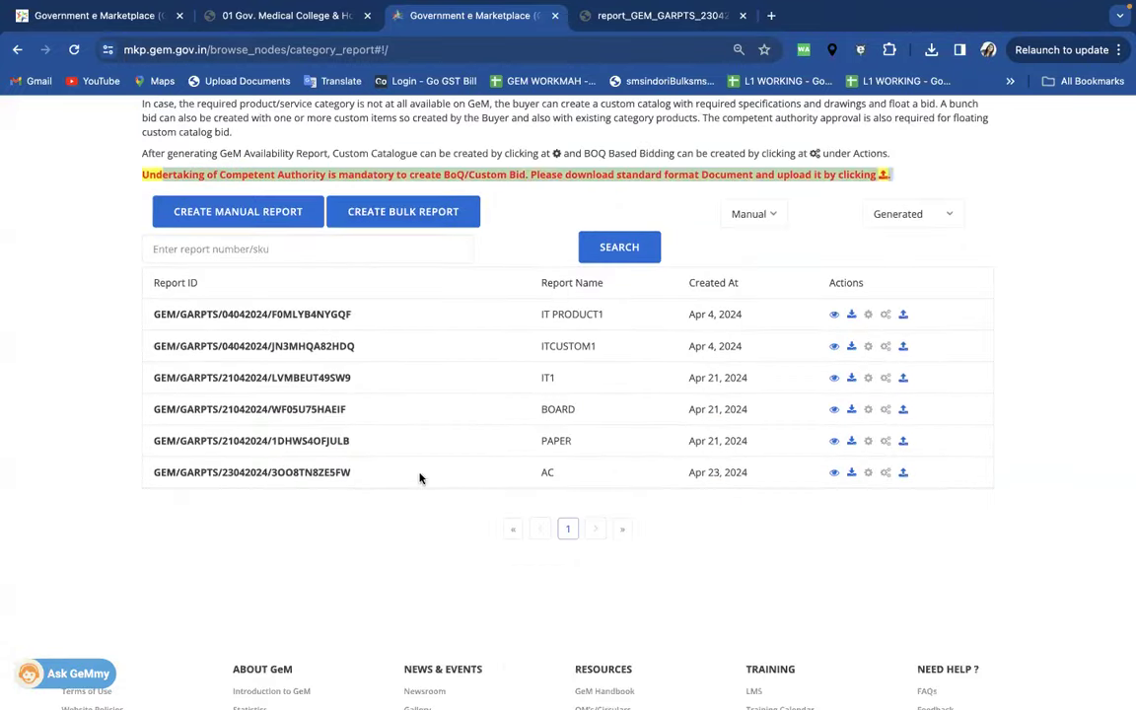
Step: Start a new manual availability report named OFFICE ITEM and add a product row to it
click(238, 213)
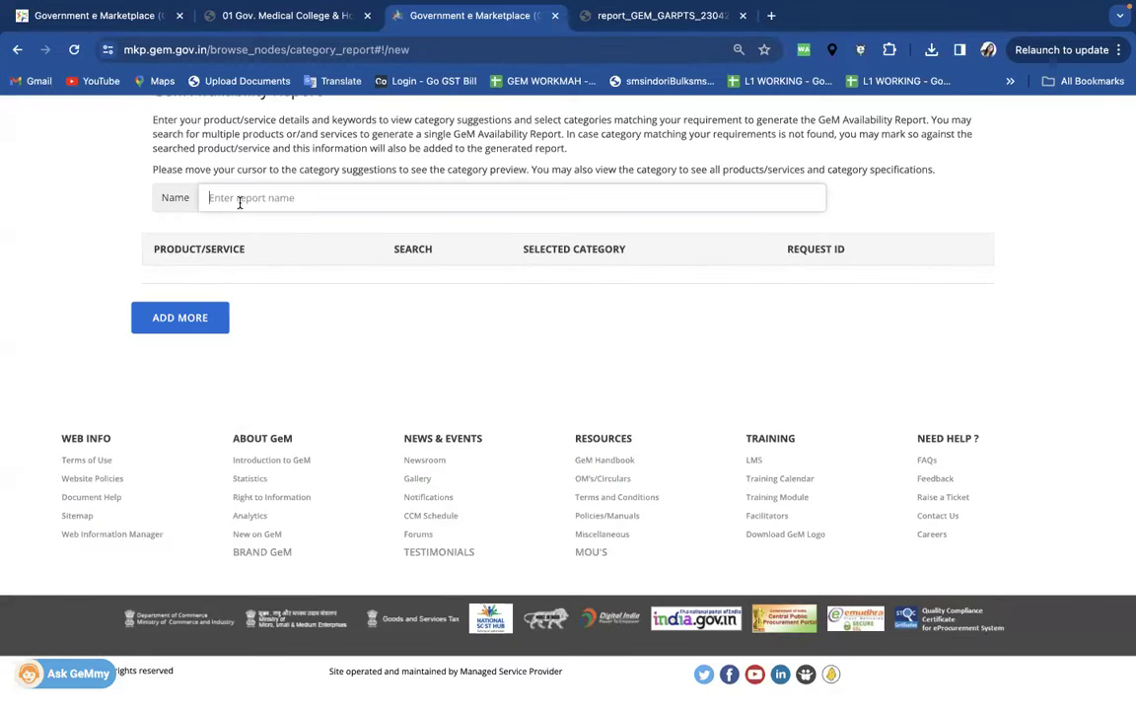
text(OFFICE ITEM)
click(186, 318)
Step: Copy the report name OFFICE ITEM into the product details to search for matching categories
click(329, 311)
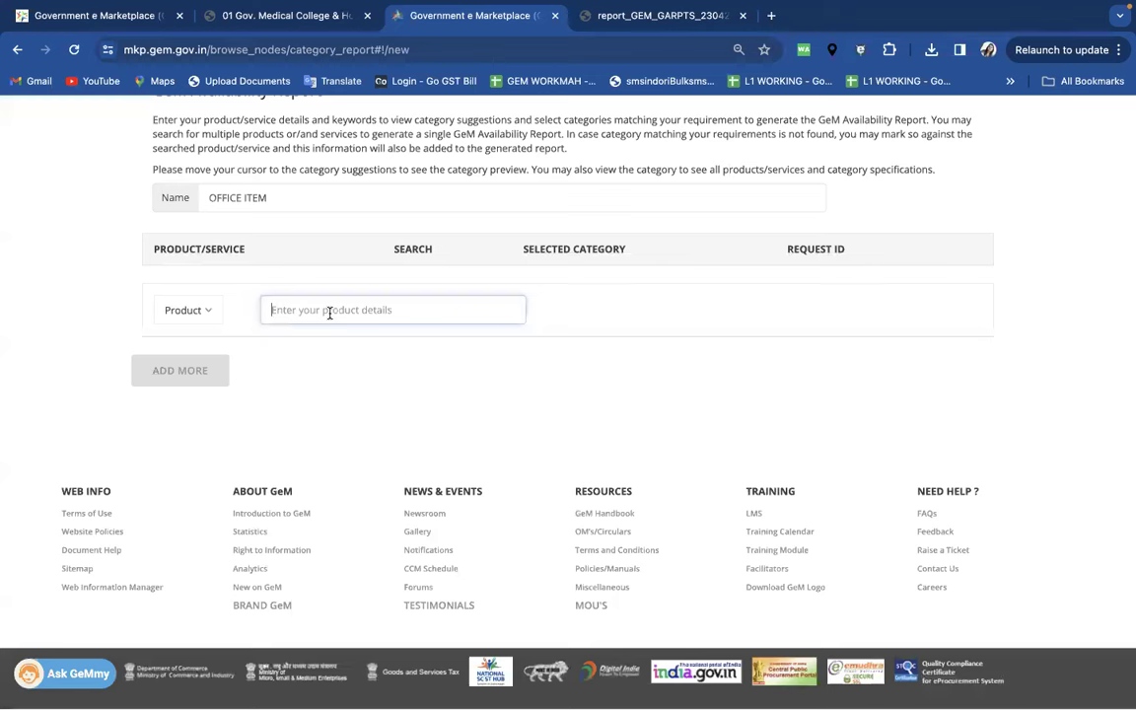
drag(268, 198, 164, 193)
key(ctrl+c)
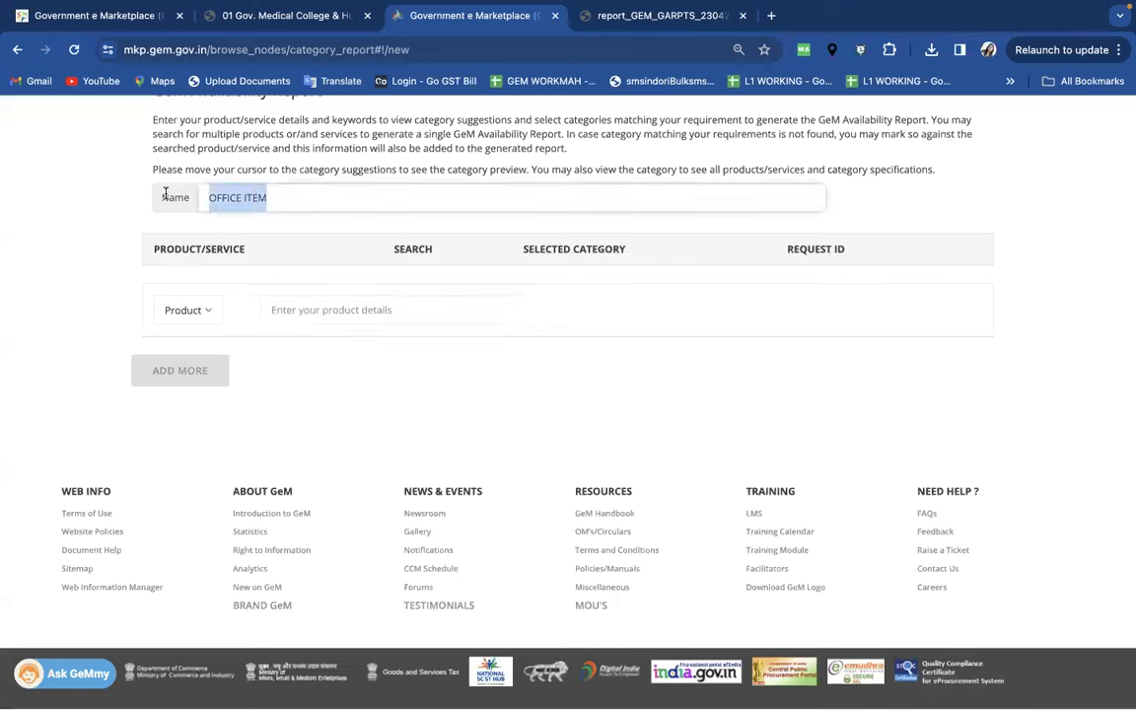
click(269, 308)
key(ctrl+v)
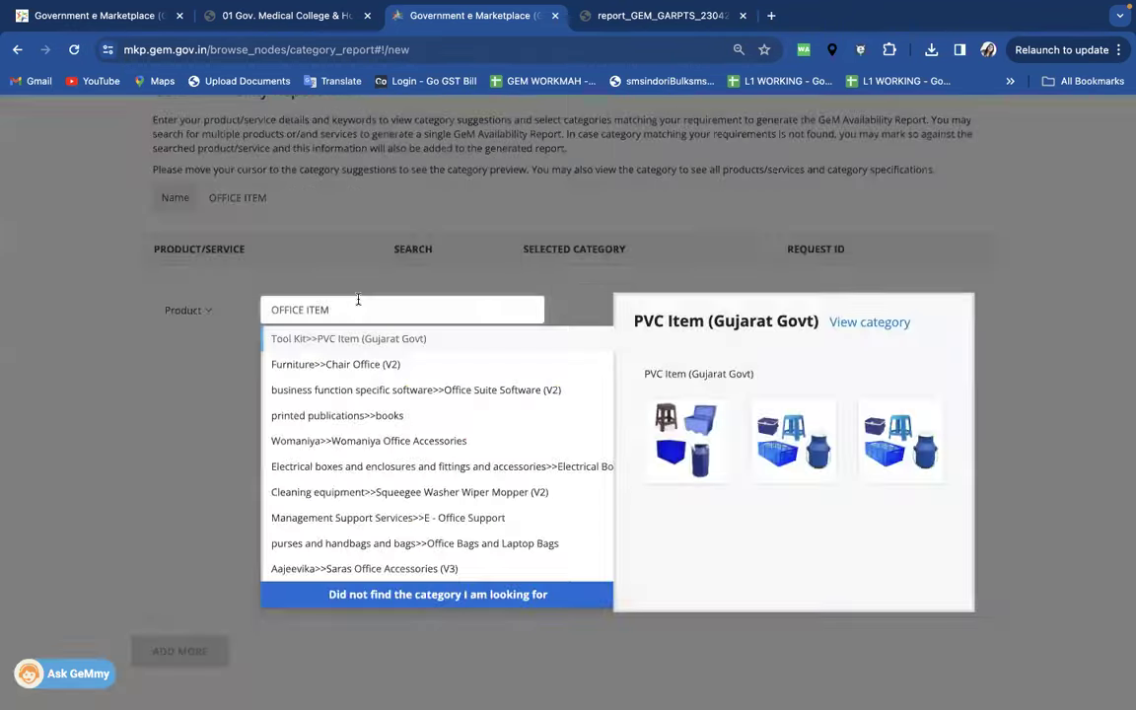
Step: Mark the OFFICE ITEM product's category as not found and confirm that all keyword combinations were checked
click(399, 596)
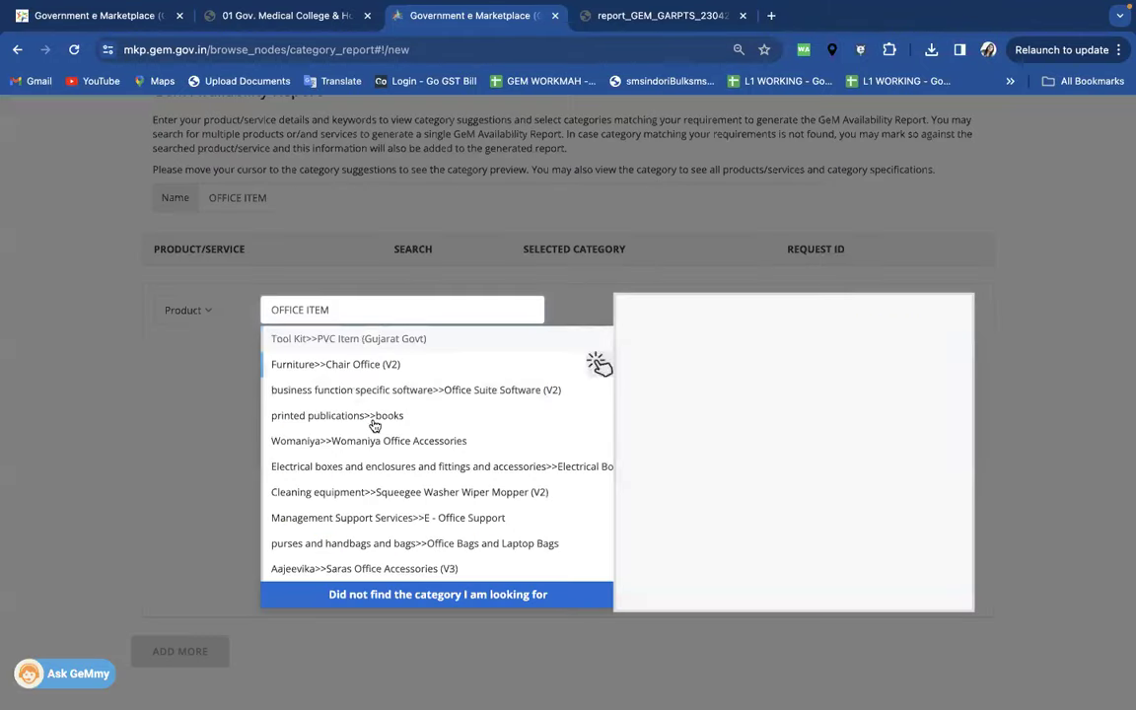
click(355, 595)
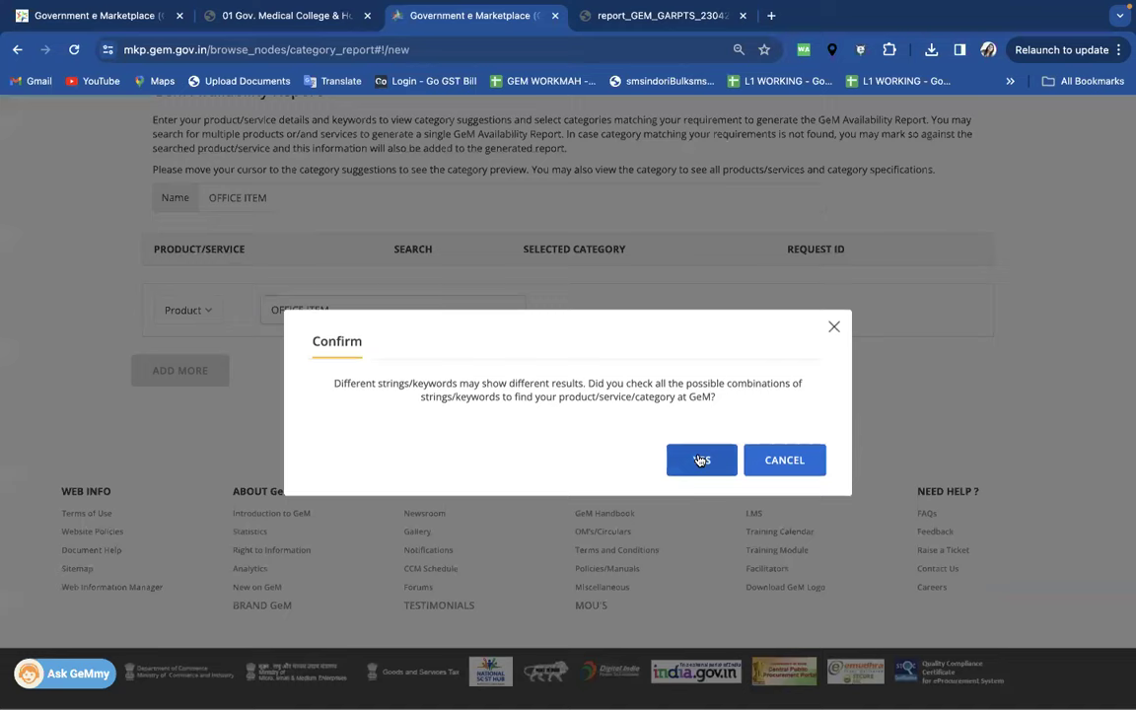
click(701, 449)
click(685, 580)
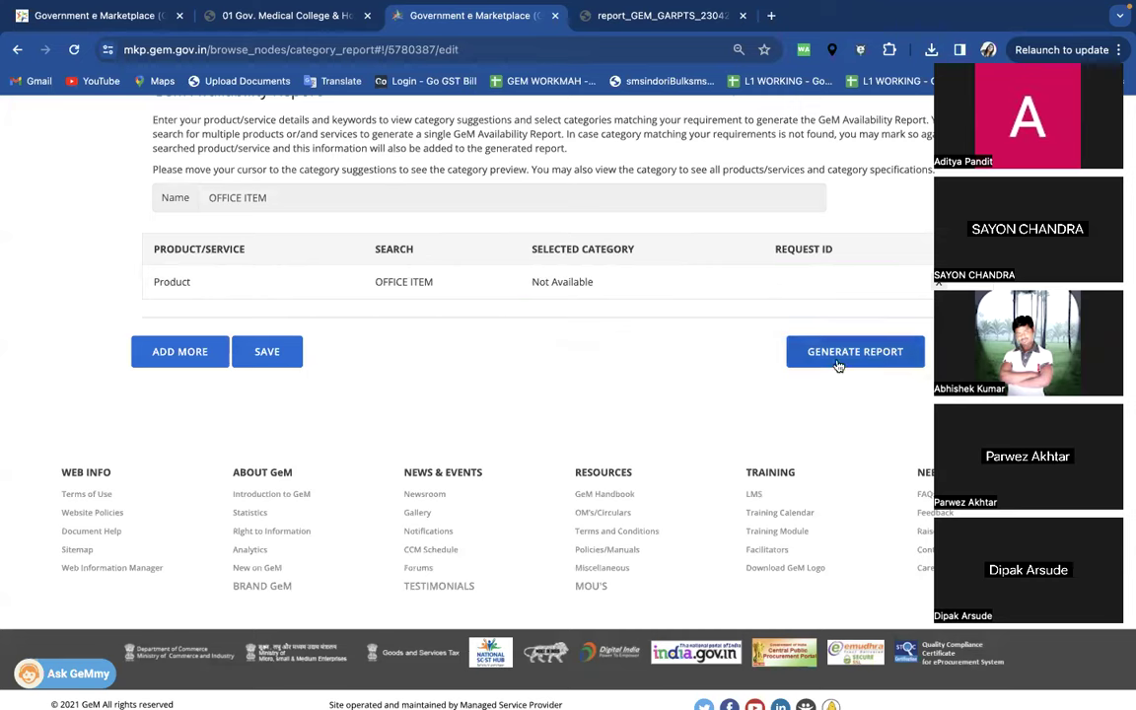
Step: Generate the OFFICE ITEM availability report, confirm it and return to the report index
click(837, 366)
click(631, 460)
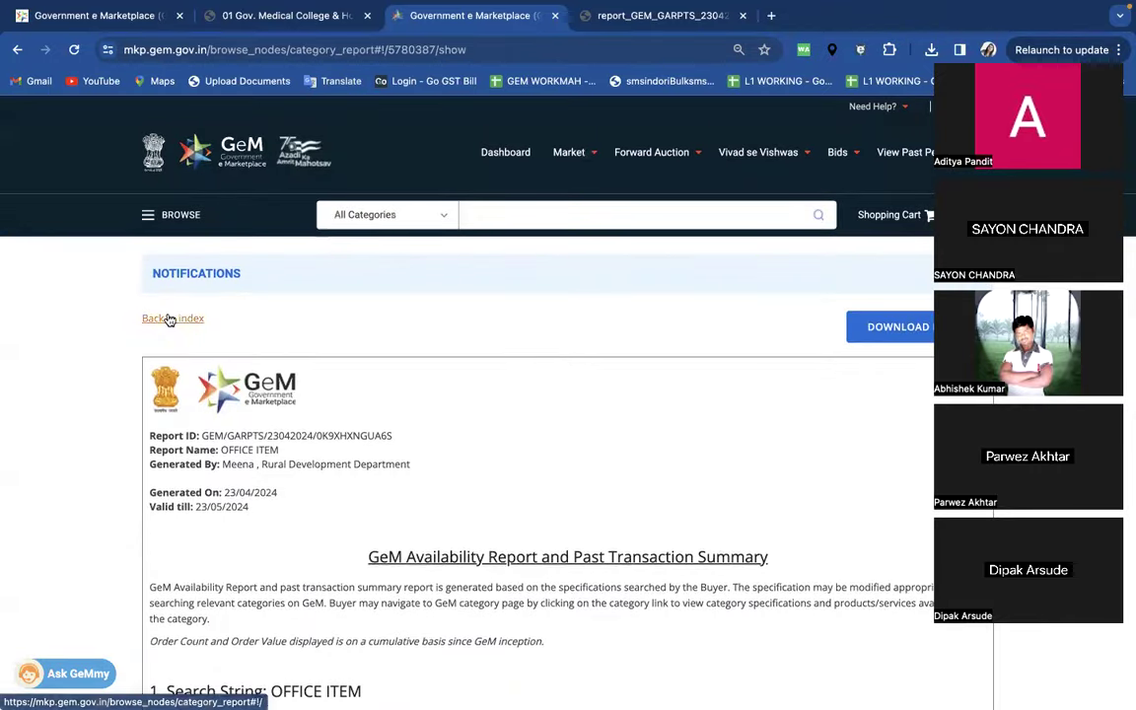
click(169, 321)
scroll(370, 447, down, 3)
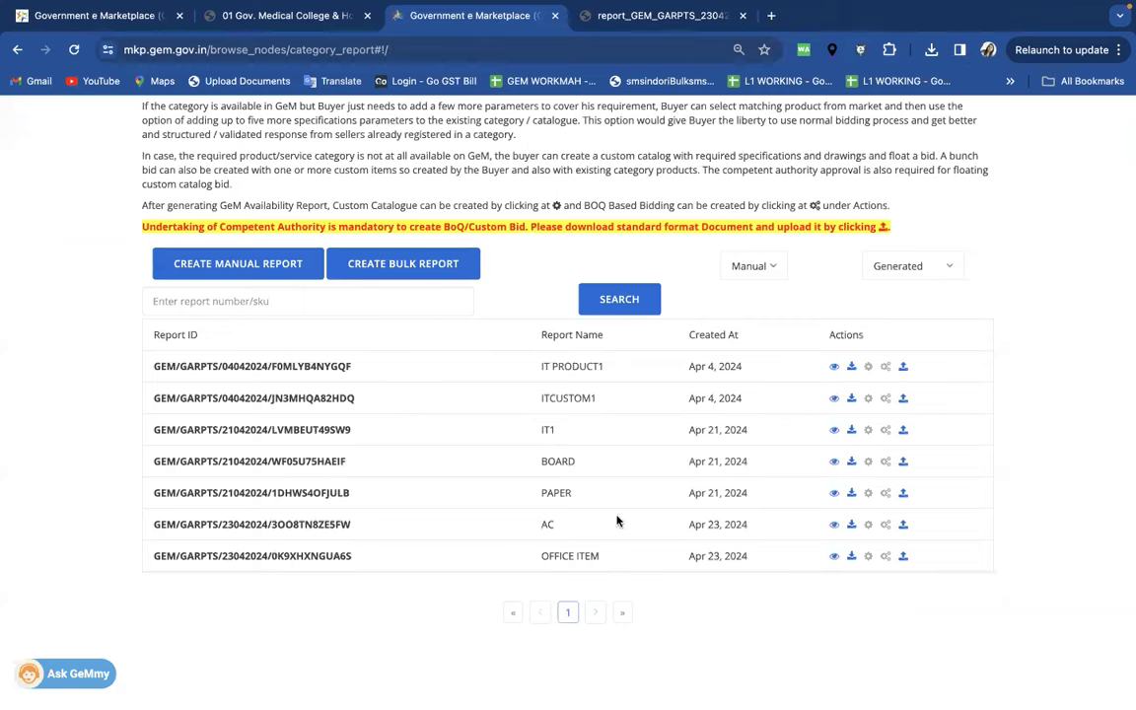
Step: Choose UNDERTAKING.pdf as the OFFICE ITEM report's undertaking and close the upload dialog without submitting
drag(536, 561, 619, 560)
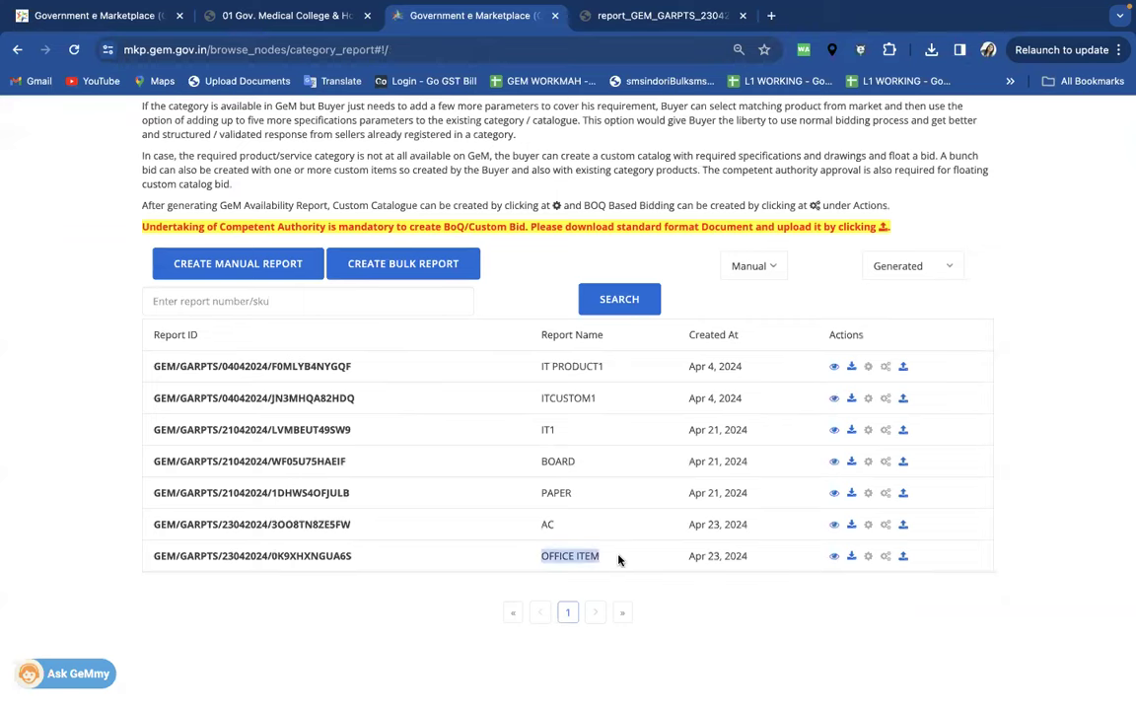
click(905, 557)
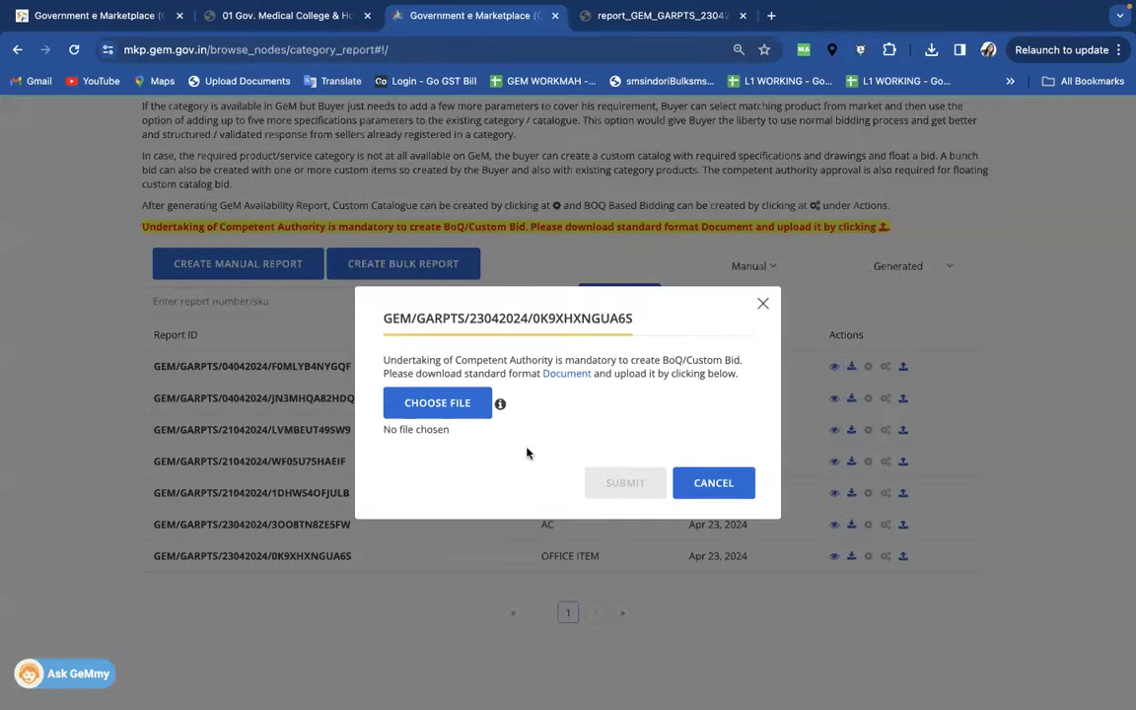
click(437, 400)
double_click(426, 298)
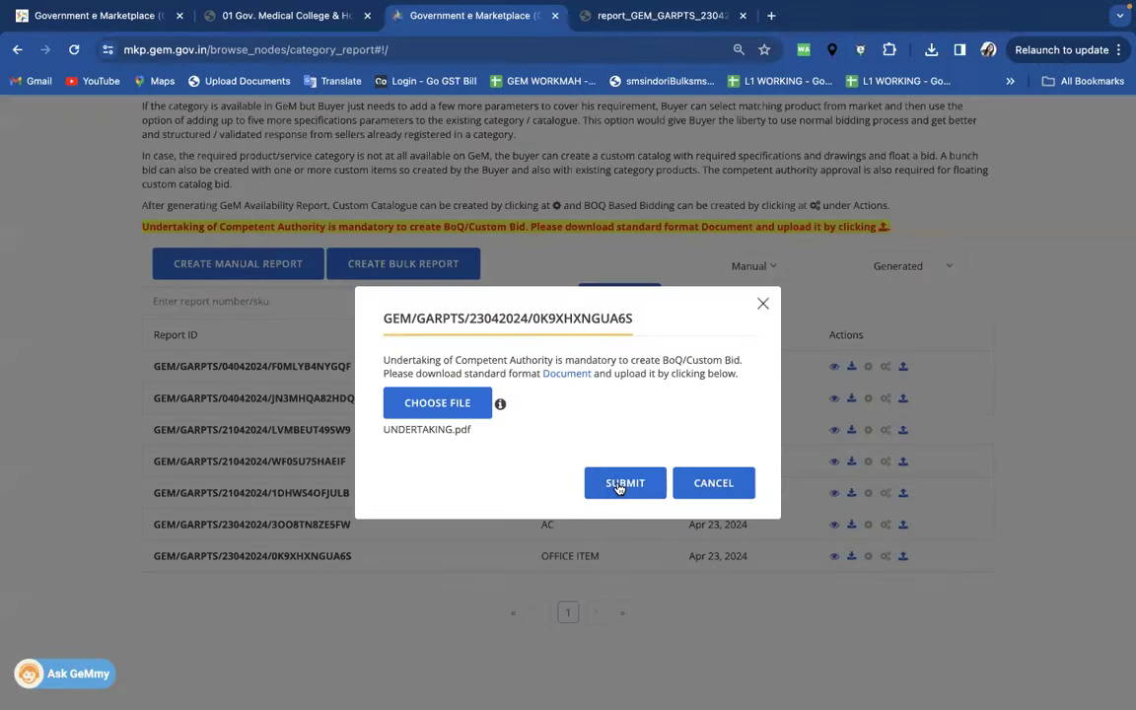
click(764, 303)
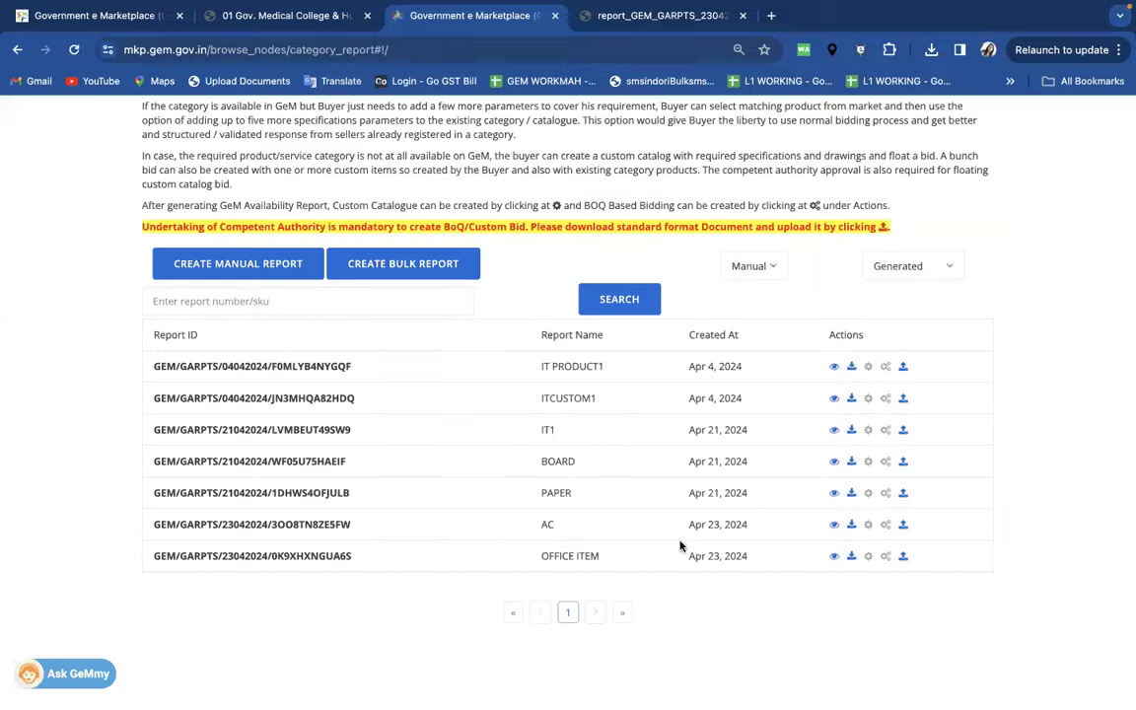
Step: Review the AC and OFFICE ITEM entries in the report index alongside the custom and BOQ bid instructions
triple_click(587, 555)
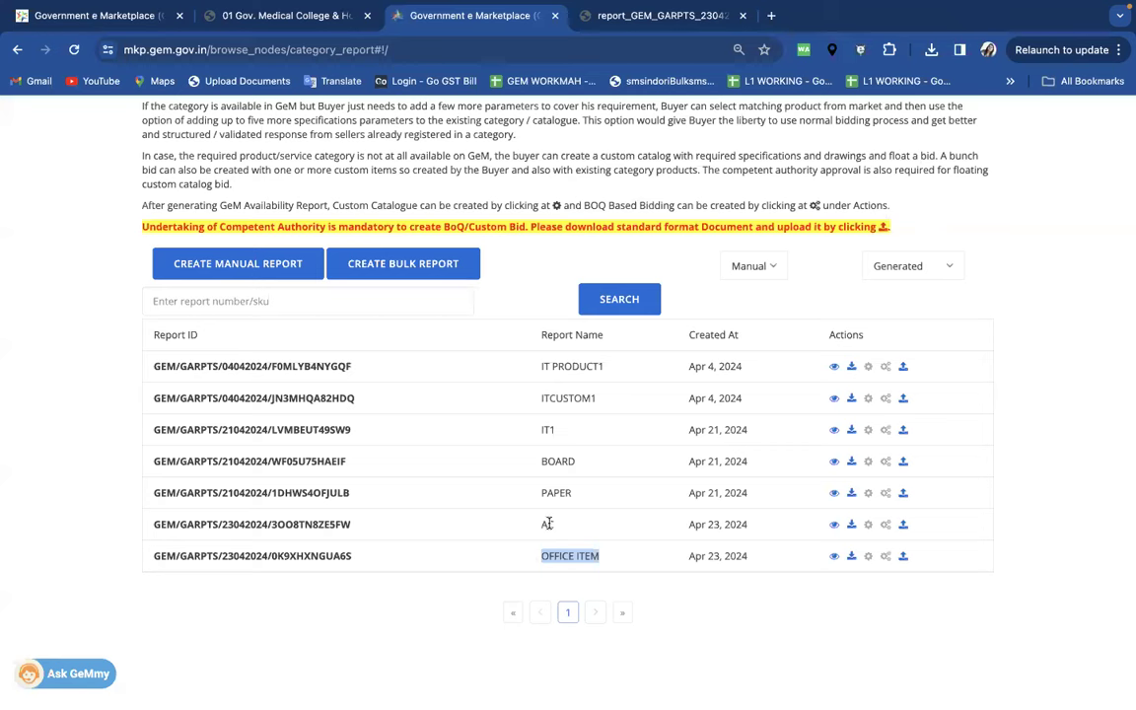
double_click(547, 524)
scroll(533, 528, up, 3)
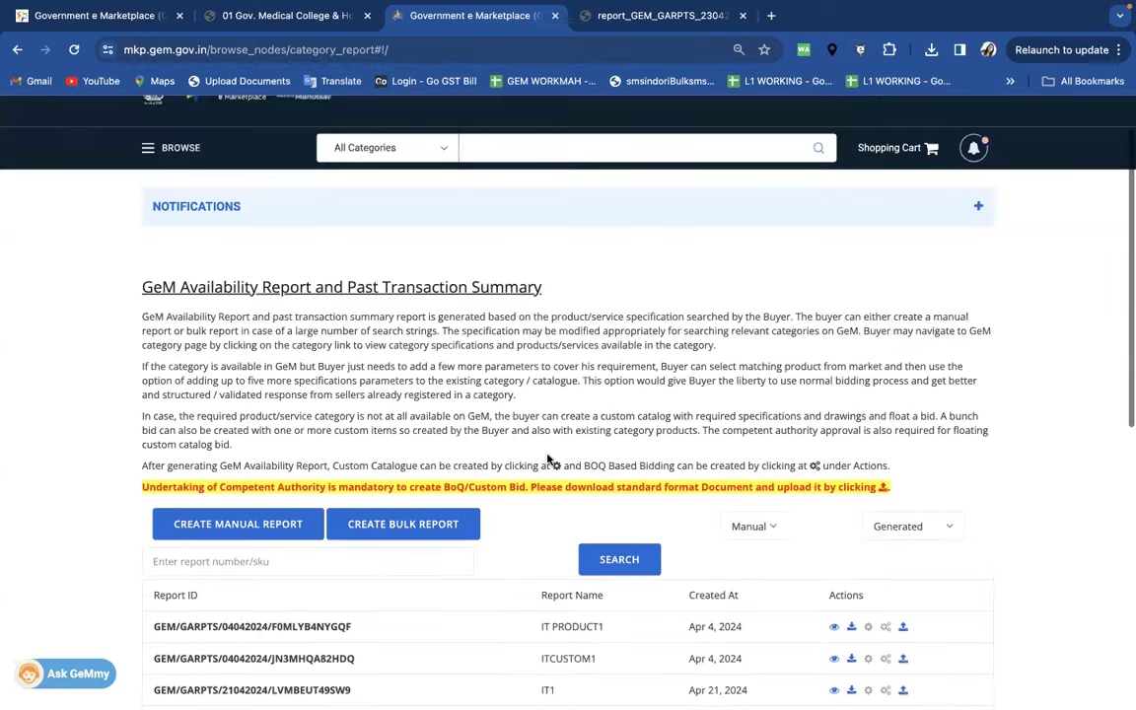
scroll(456, 511, down, 2)
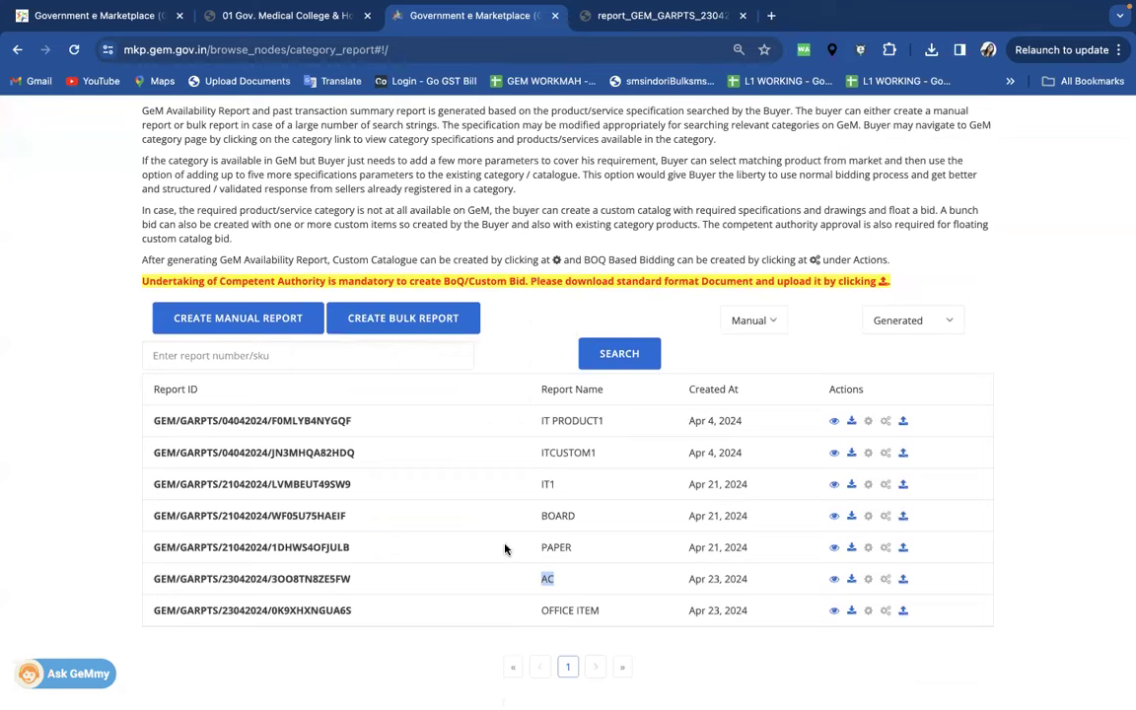
scroll(454, 488, down, 2)
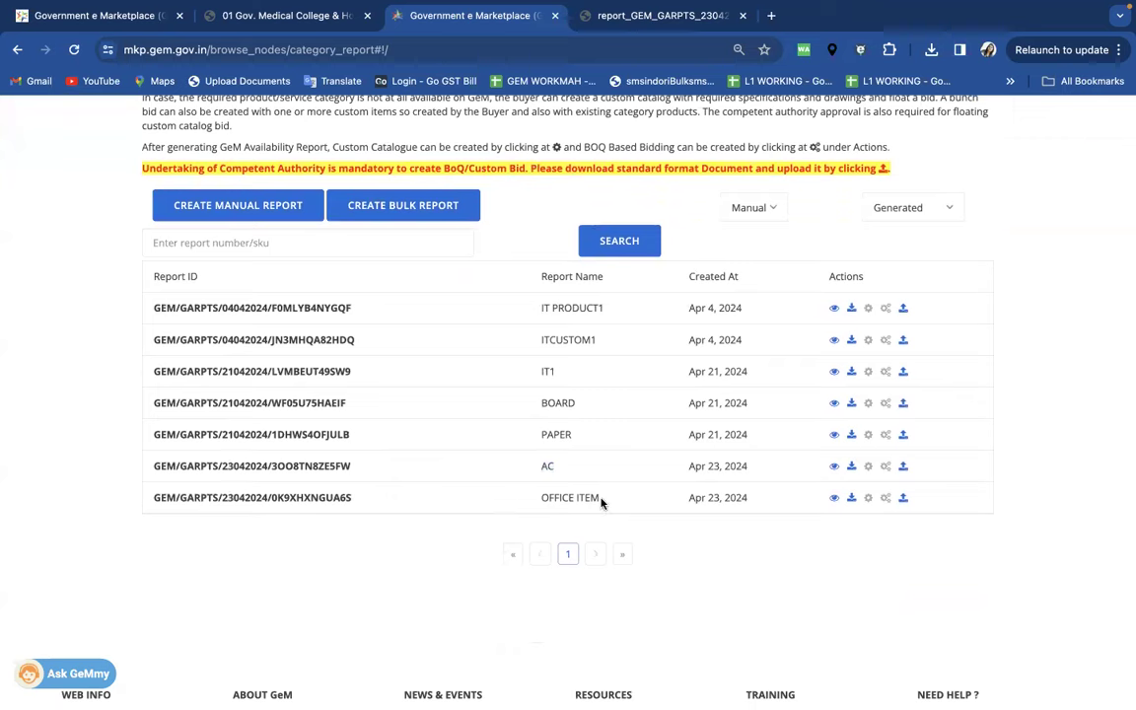
drag(603, 500, 527, 468)
click(453, 593)
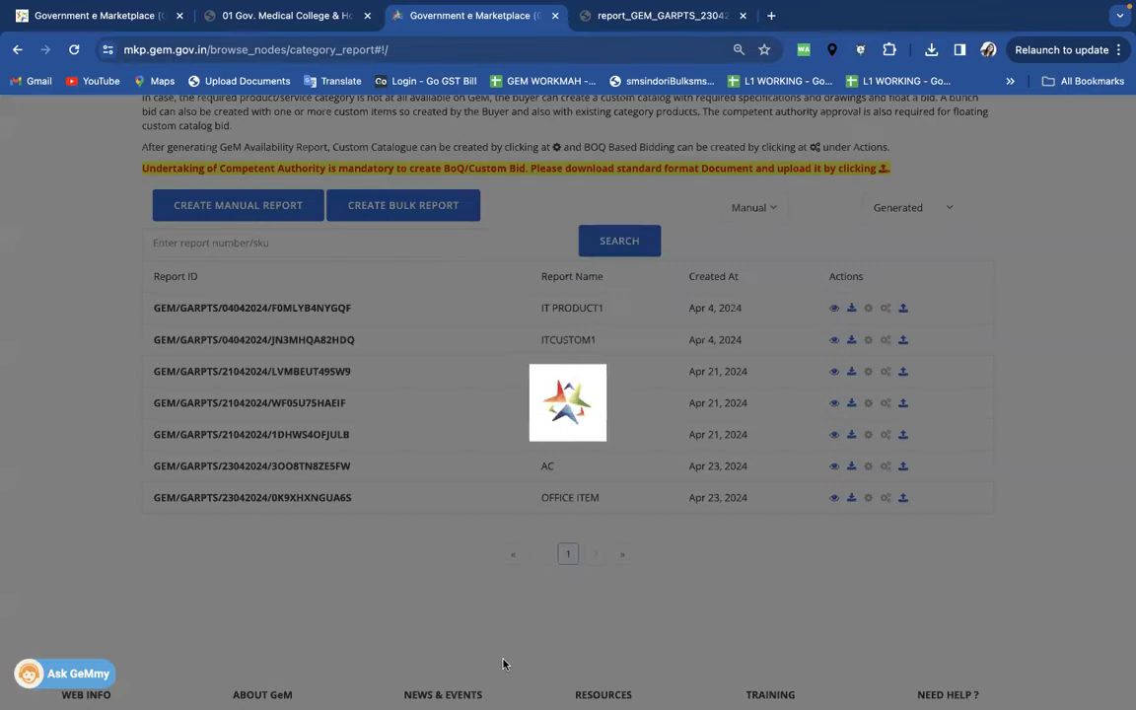